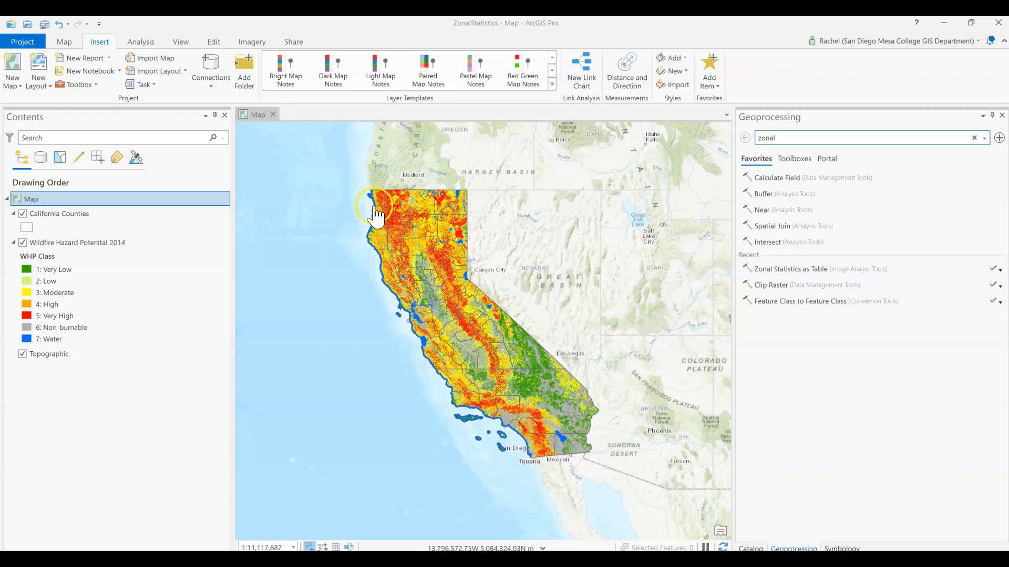
# - Zoom the map to the California Counties layer and examine the wildfire hazard classes across the state's counties
pyautogui.click(145, 244)
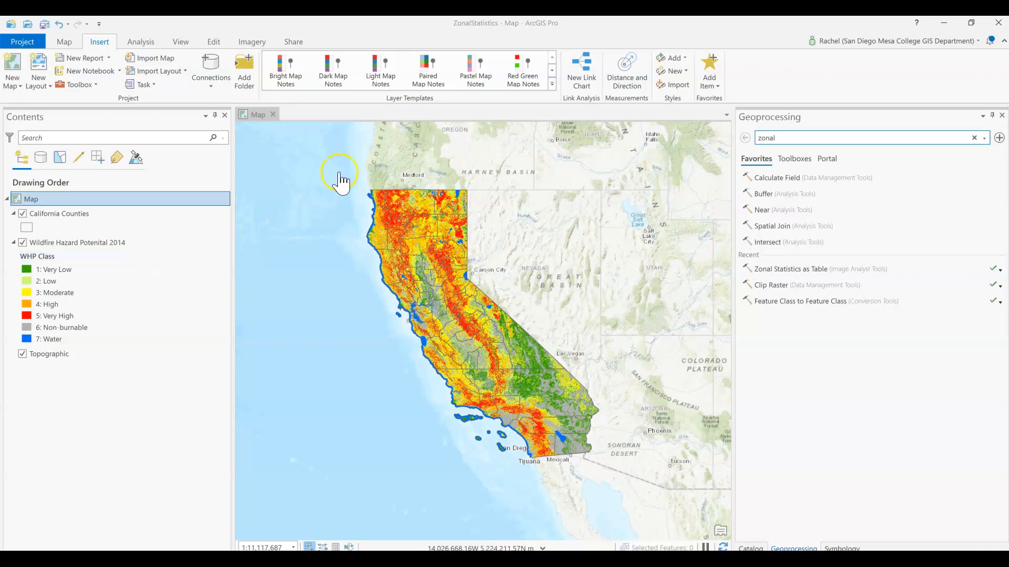
pyautogui.click(63, 215)
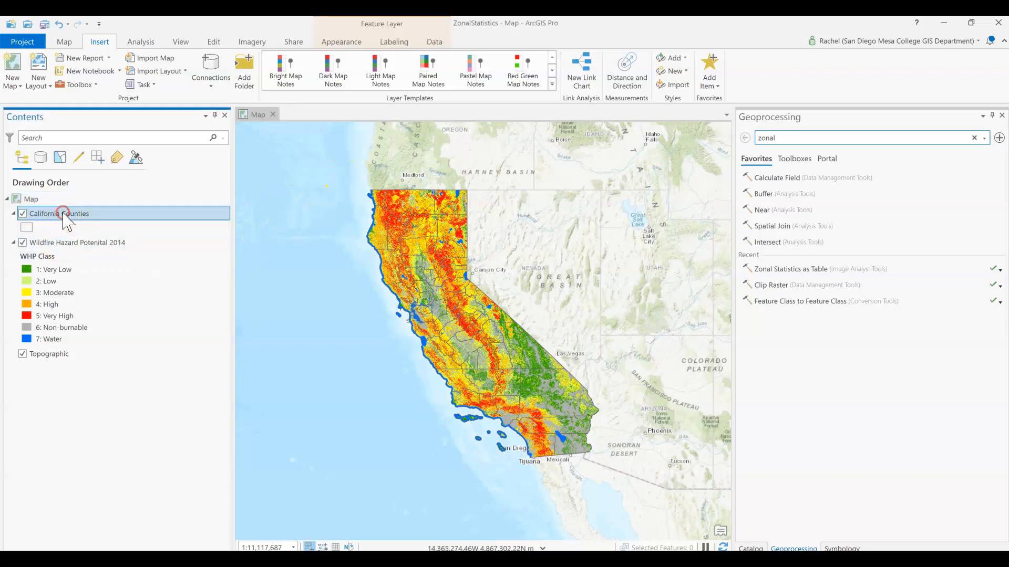
pyautogui.rightClick(62, 216)
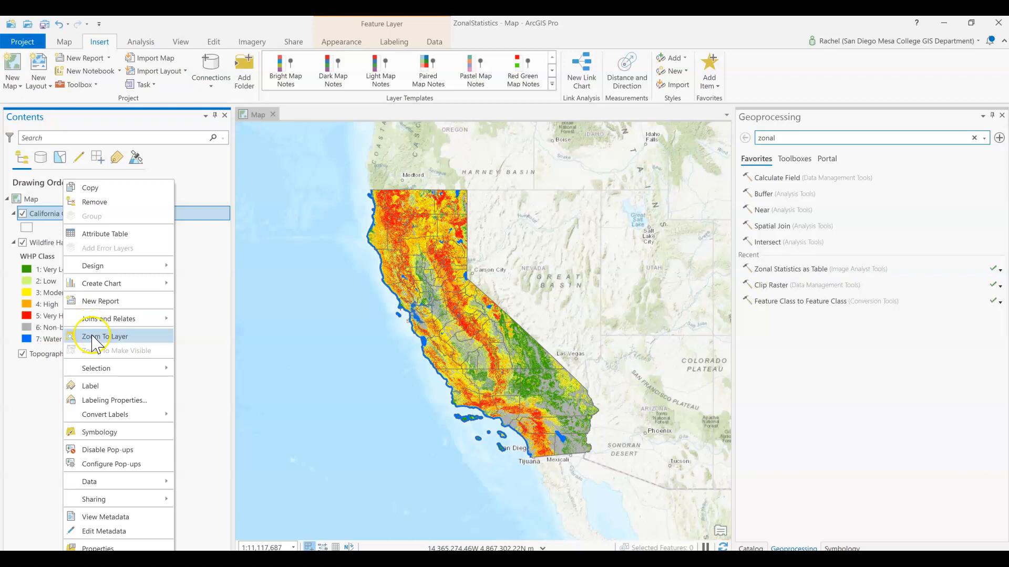
pyautogui.click(97, 336)
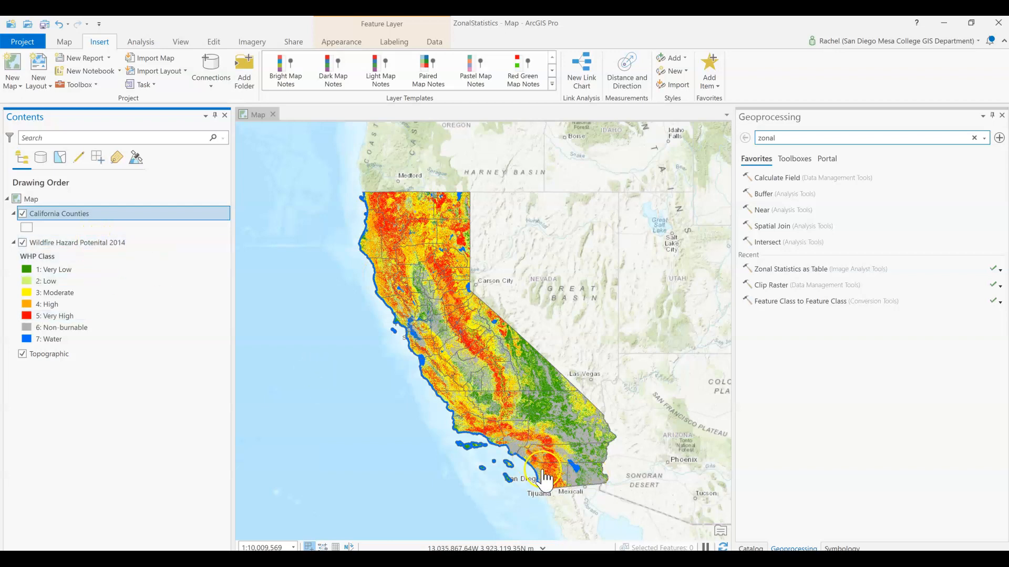
pyautogui.scroll(-2, 557, 484)
pyautogui.scroll(5, 554, 482)
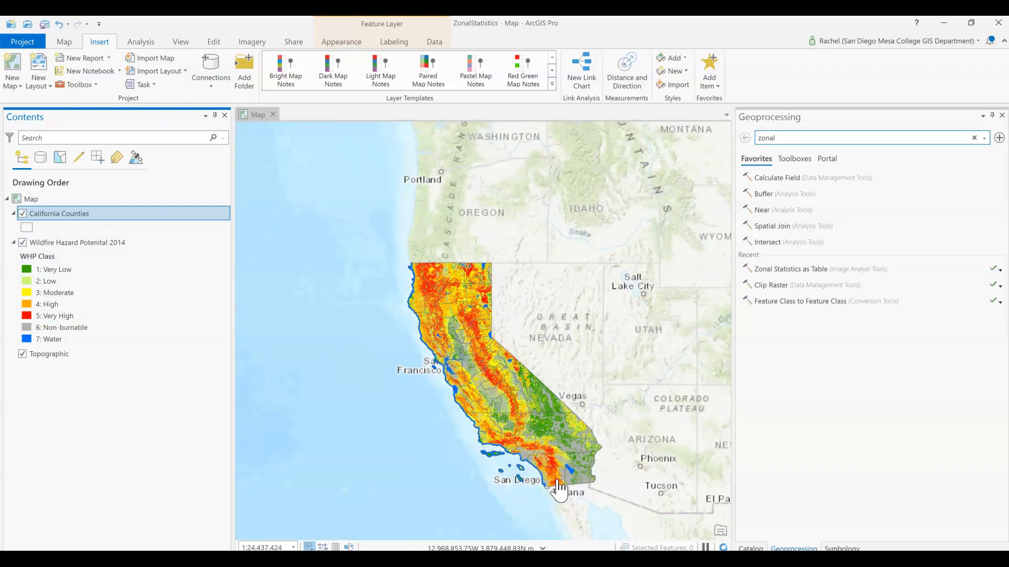
pyautogui.moveTo(519, 406); pyautogui.dragTo(514, 361)
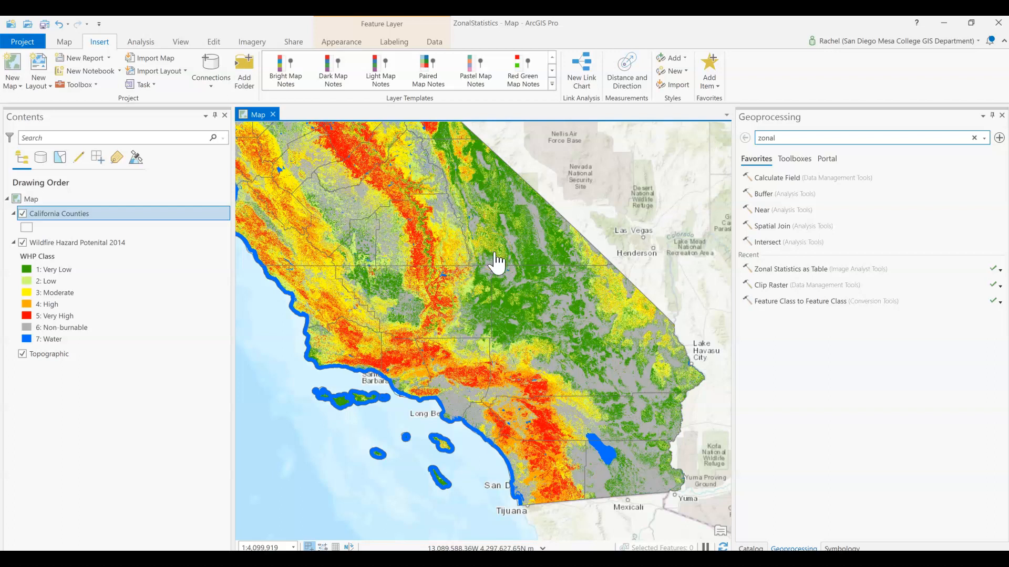
pyautogui.click(788, 269)
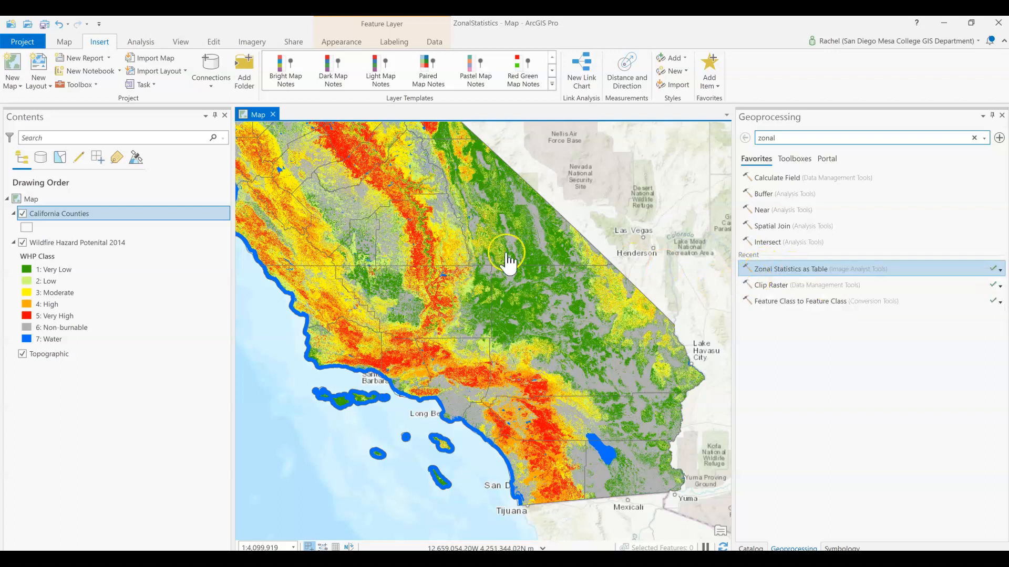
pyautogui.scroll(-3, 507, 261)
pyautogui.moveTo(441, 243); pyautogui.dragTo(466, 301)
pyautogui.click(814, 244)
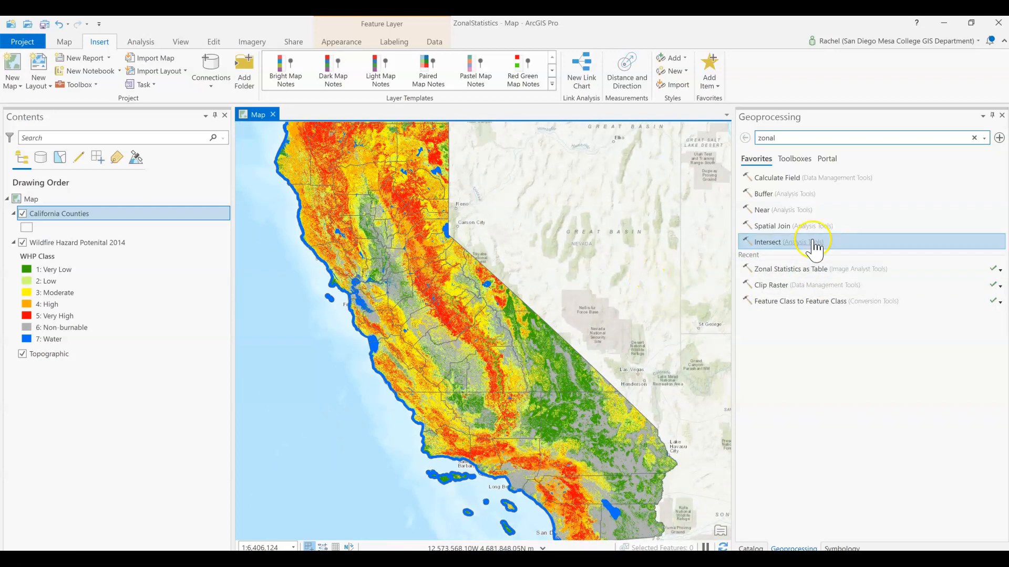
# - Search the geoprocessing tools for "zonal statistics" and open the Image Analyst version of Zonal Statistics as Table
pyautogui.click(794, 140)
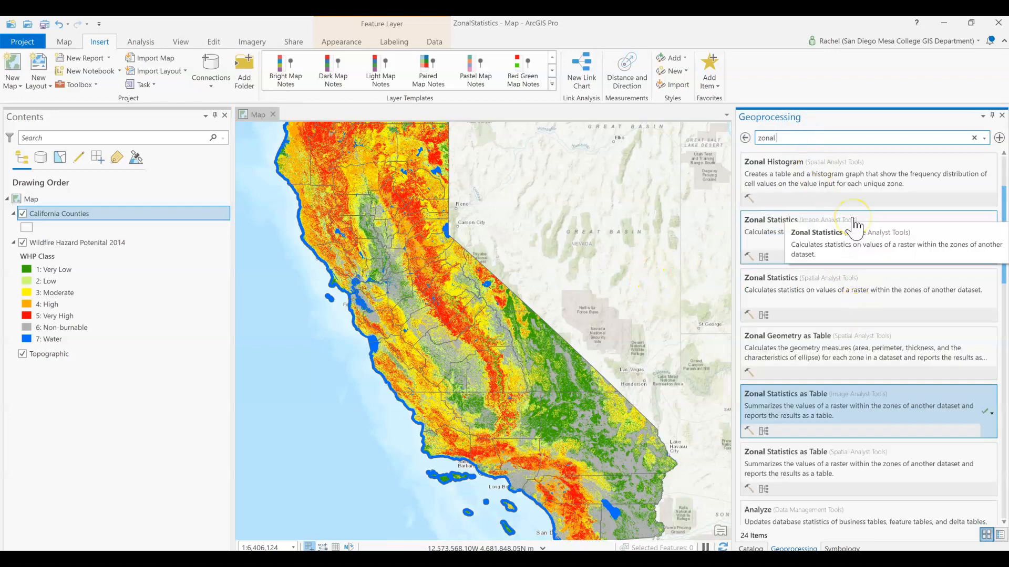
pyautogui.write('statistics')
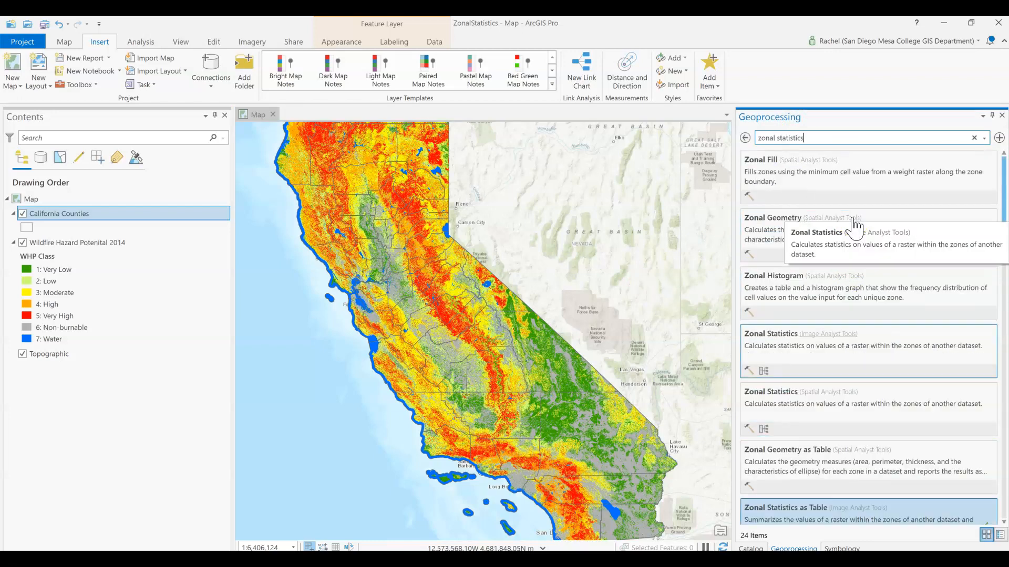
pyautogui.click(944, 489)
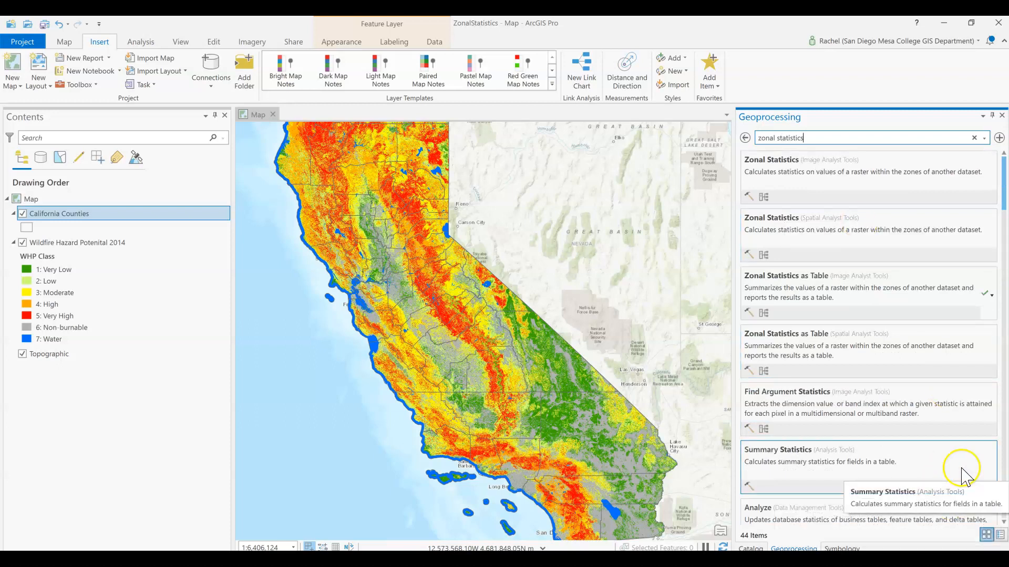
pyautogui.moveTo(884, 292); pyautogui.dragTo(874, 310)
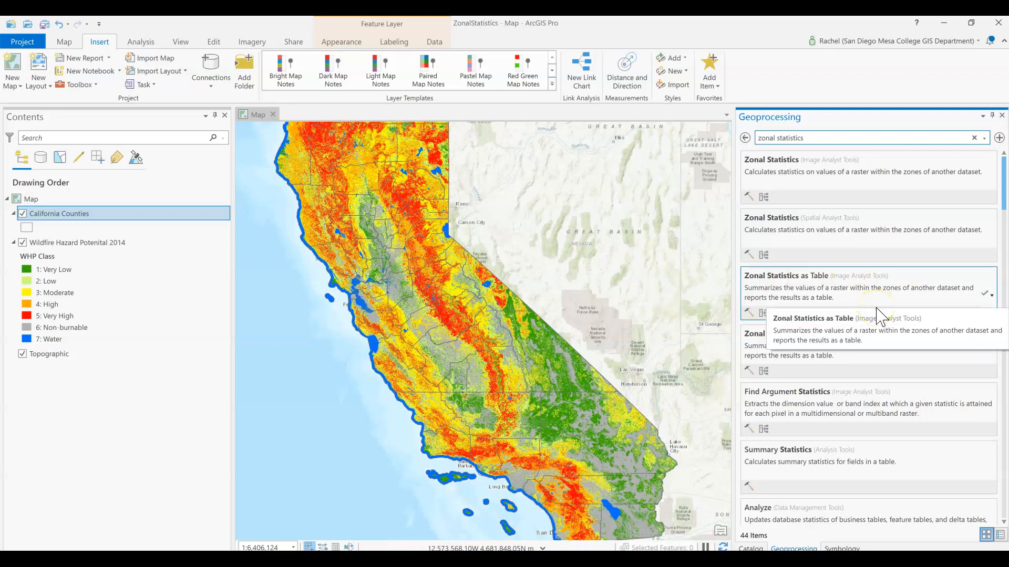
pyautogui.doubleClick(875, 303)
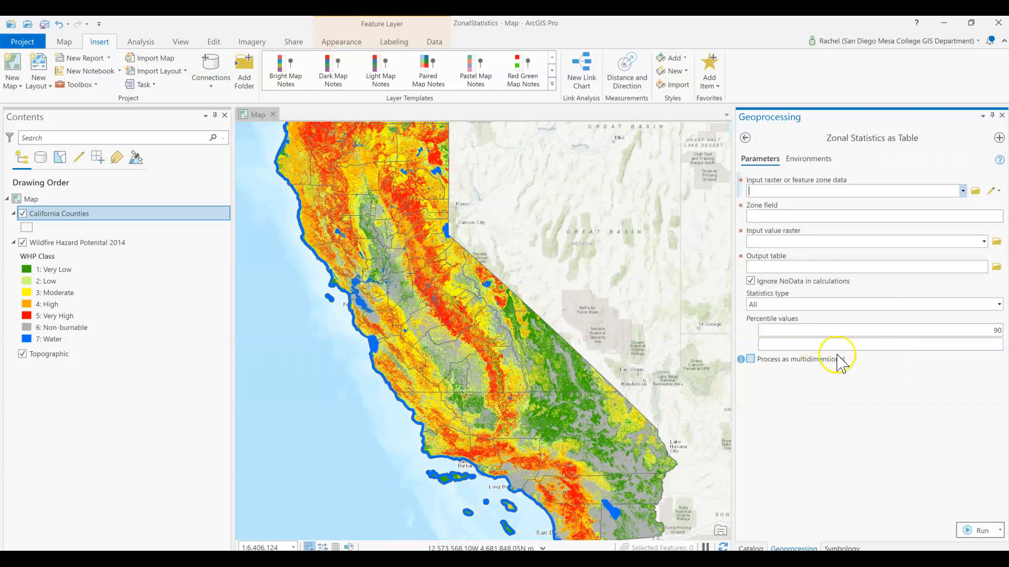
# - Set California Counties as the feature zone data and County_Nam as the zone field
pyautogui.click(750, 191)
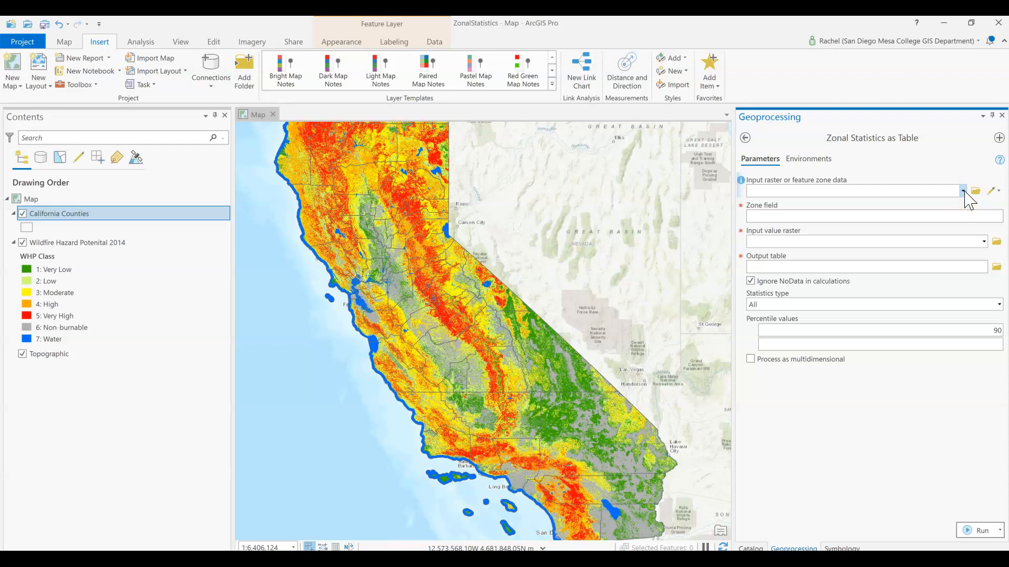
pyautogui.moveTo(514, 398); pyautogui.dragTo(519, 434)
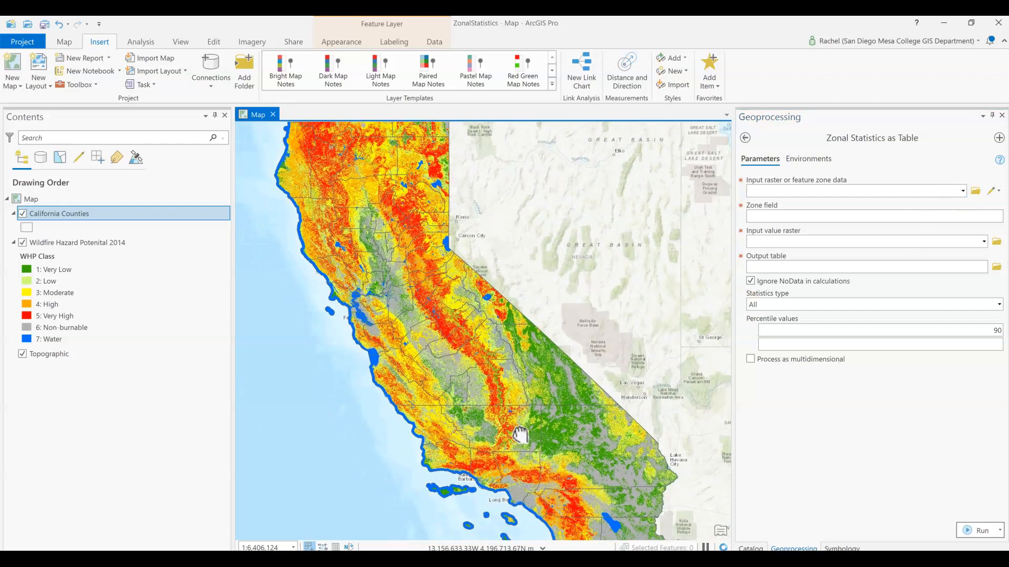
pyautogui.click(962, 191)
pyautogui.click(794, 205)
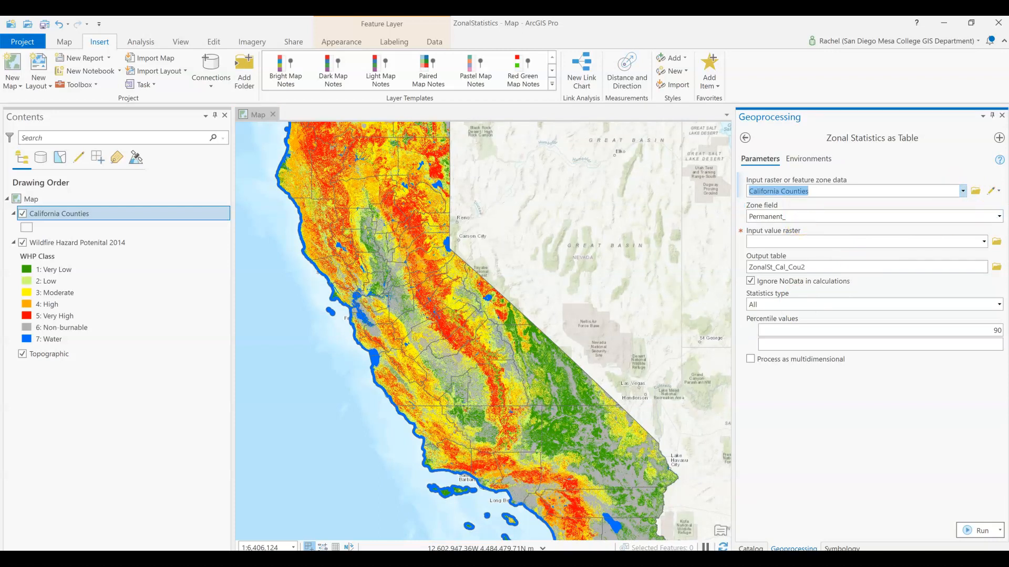
pyautogui.click(999, 216)
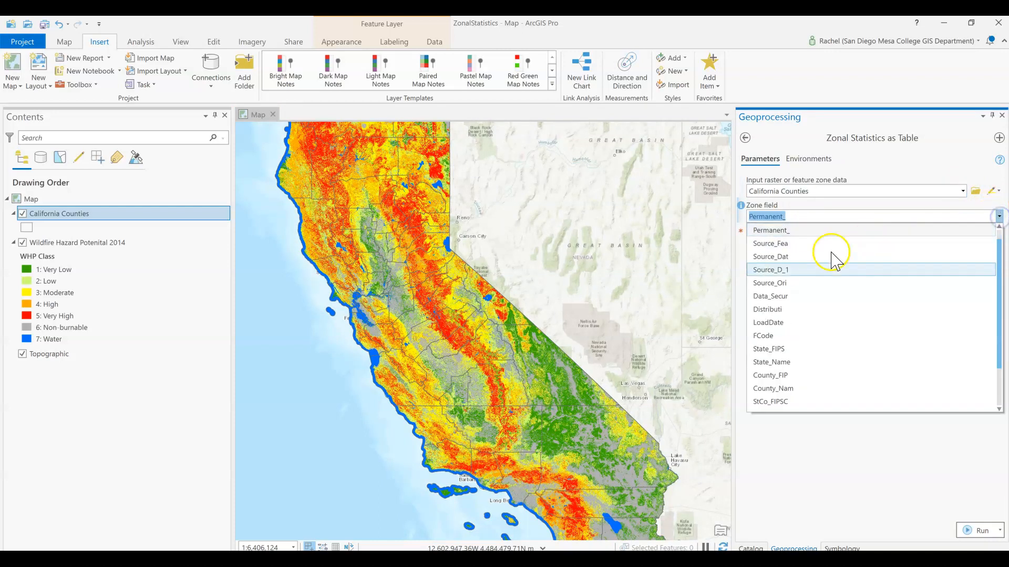
pyautogui.click(790, 388)
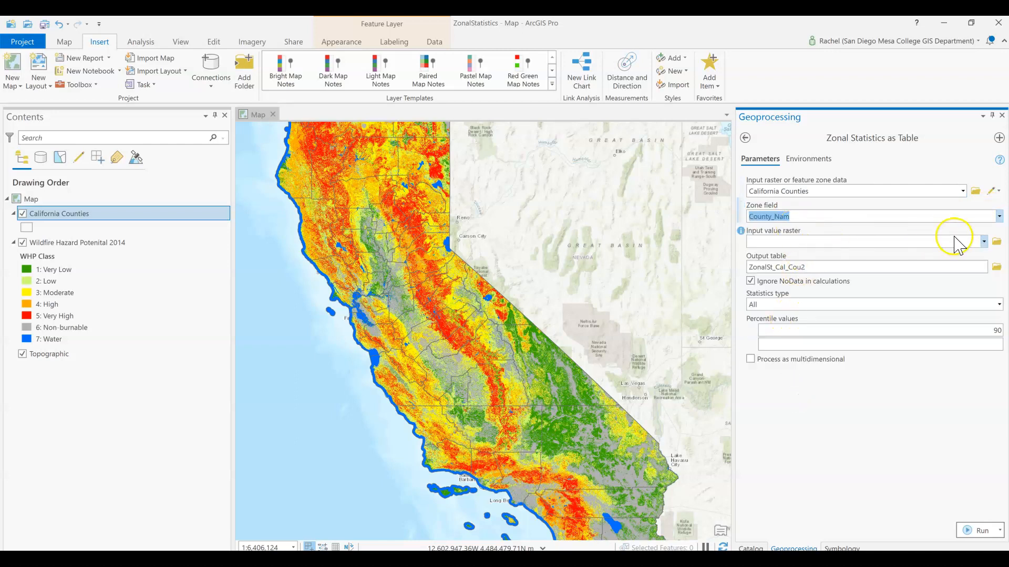
# - Set Wildfire Hazard Potenital 2014 as the input value raster and name the output table Zonal_WHP
pyautogui.click(984, 243)
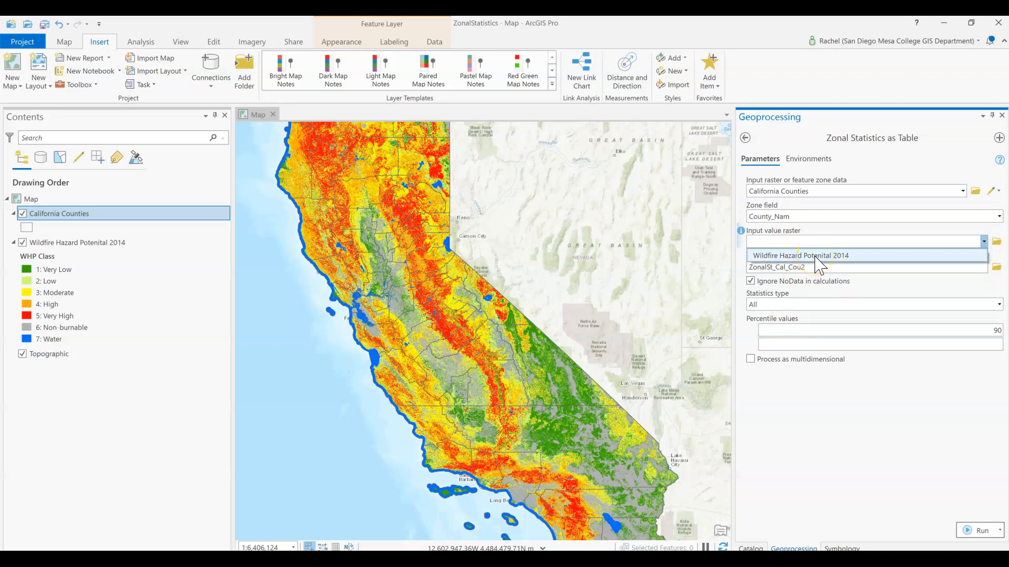
pyautogui.click(815, 257)
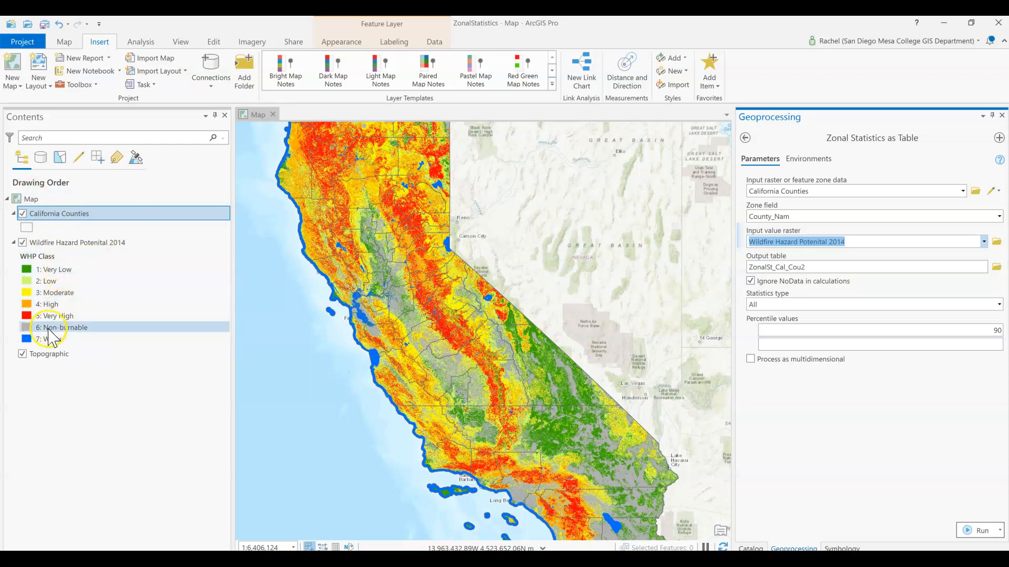
pyautogui.click(61, 270)
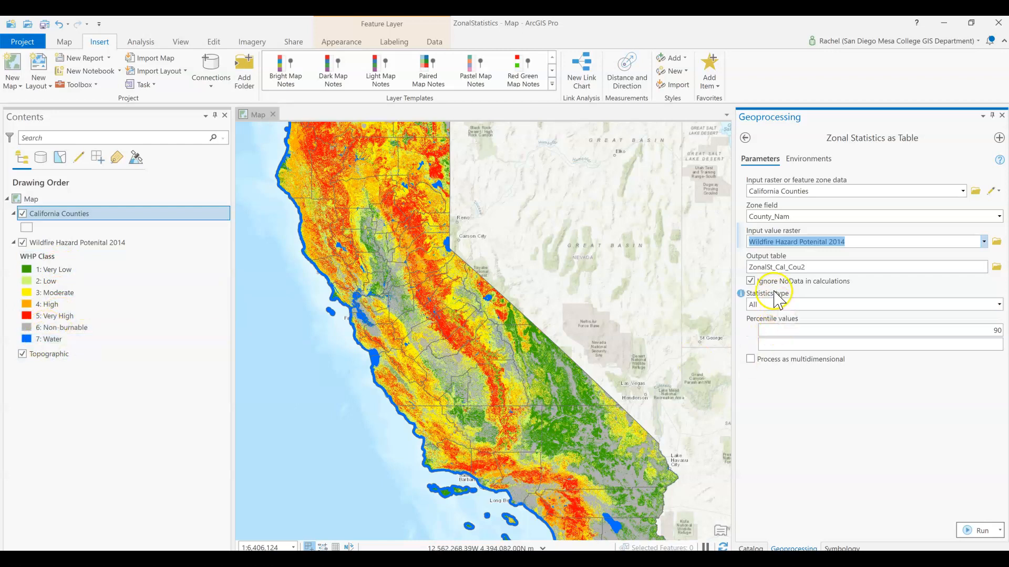
pyautogui.click(832, 266)
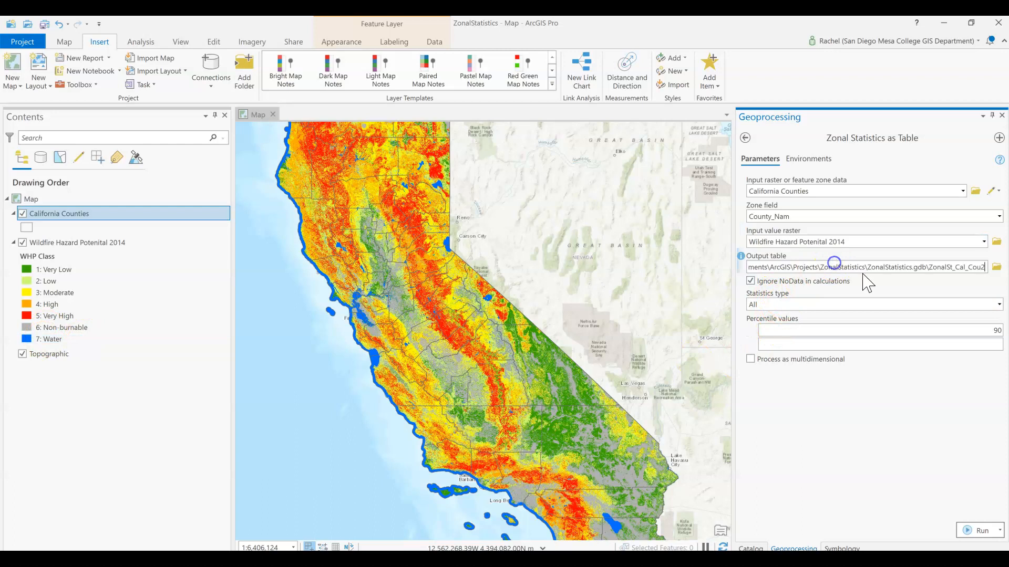
pyautogui.doubleClick(928, 267)
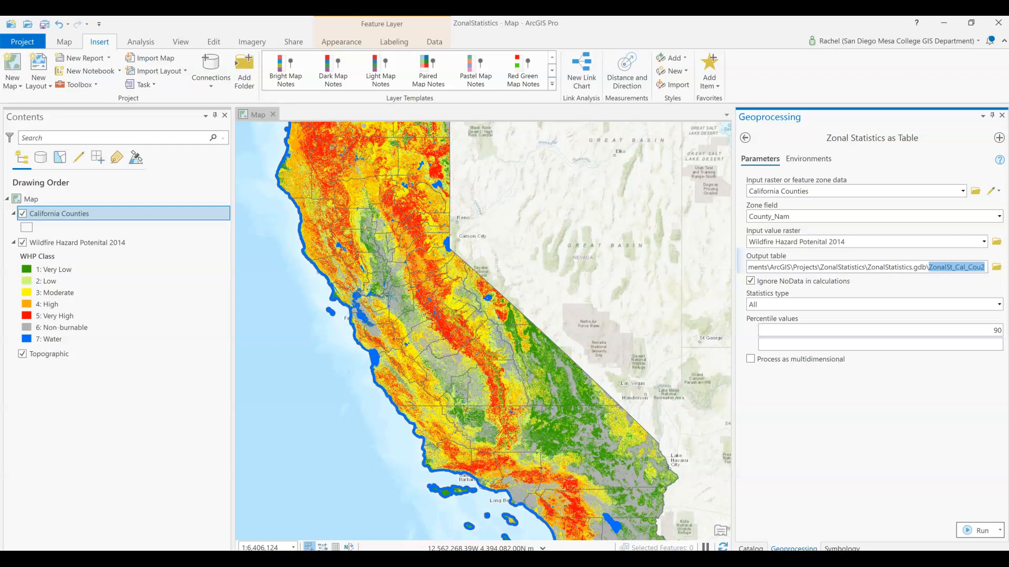
pyautogui.write('Zonal_WHP')
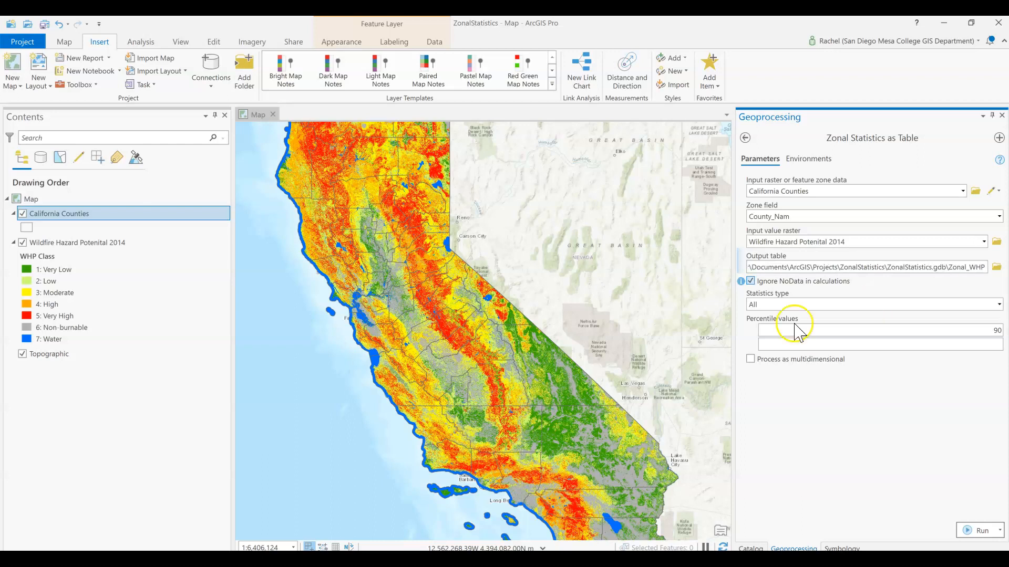
# - Keep the statistics type at All and run Zonal Statistics as Table
pyautogui.click(998, 305)
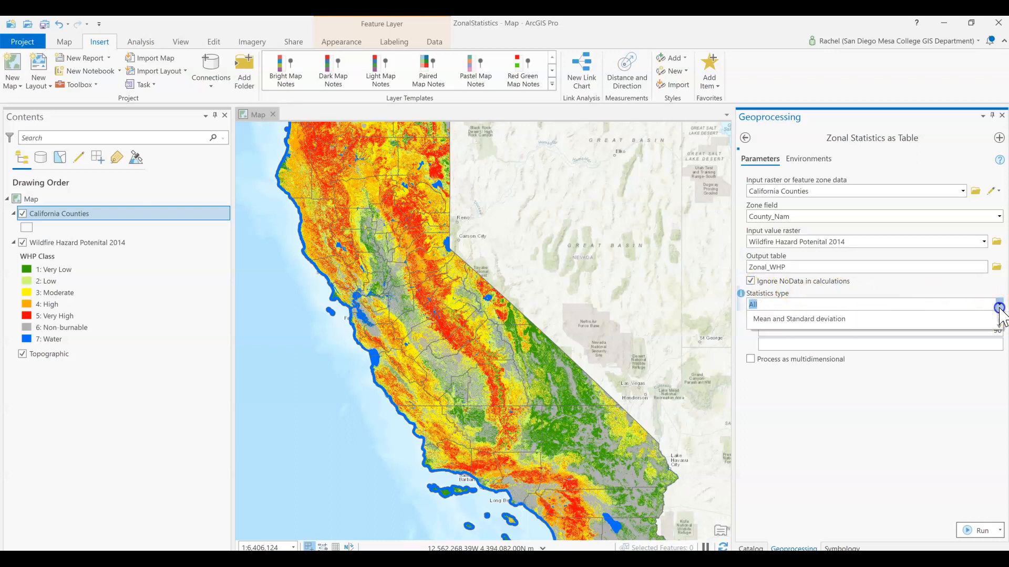
pyautogui.click(999, 317)
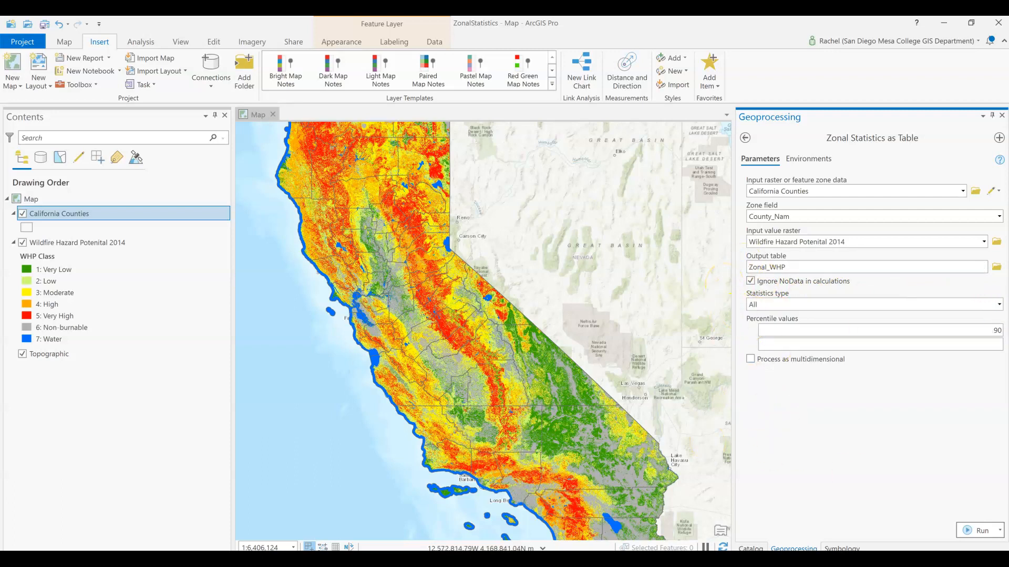
pyautogui.click(970, 532)
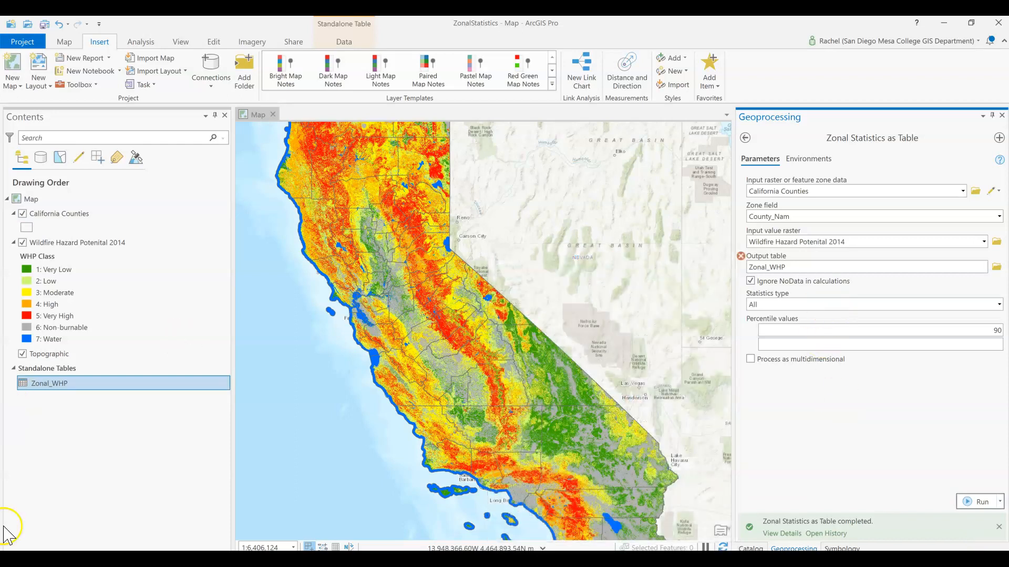
# - Open the Zonal_WHP table and examine its county rows and statistics columns from COUNT through PCT90
pyautogui.rightClick(53, 383)
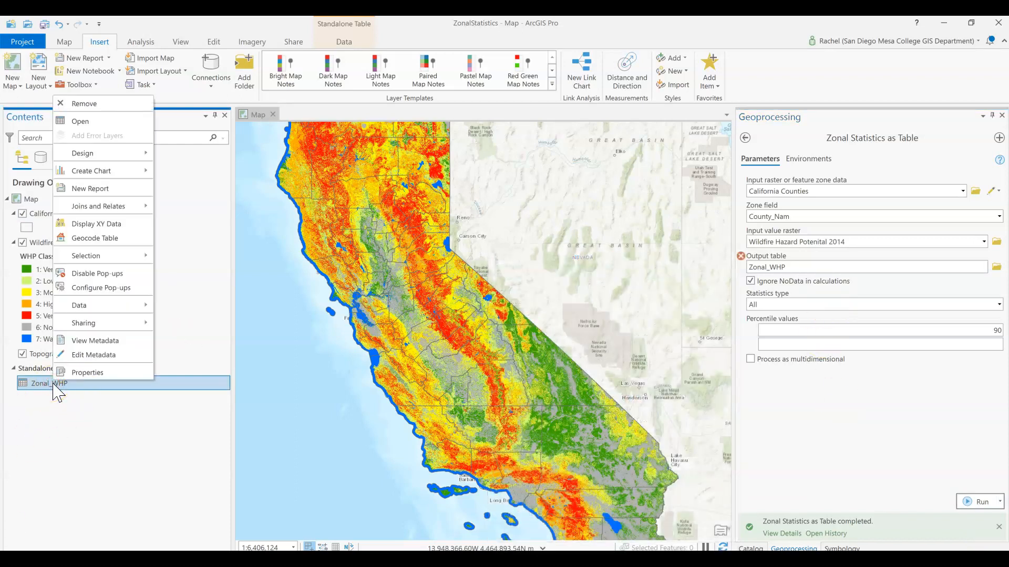
pyautogui.click(80, 120)
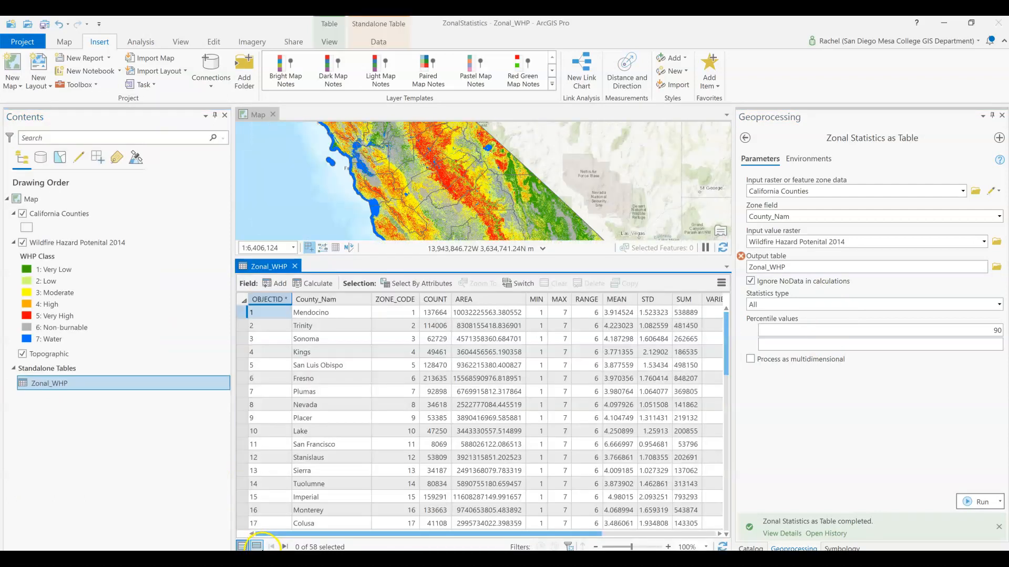
pyautogui.scroll(-1, 350, 368)
pyautogui.scroll(-10, 349, 366)
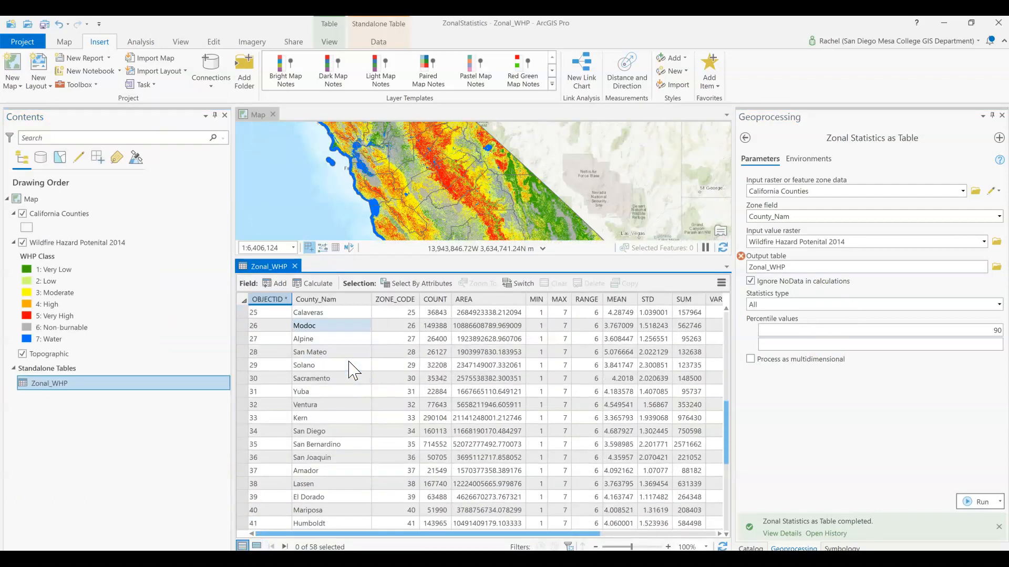
pyautogui.scroll(9, 368, 452)
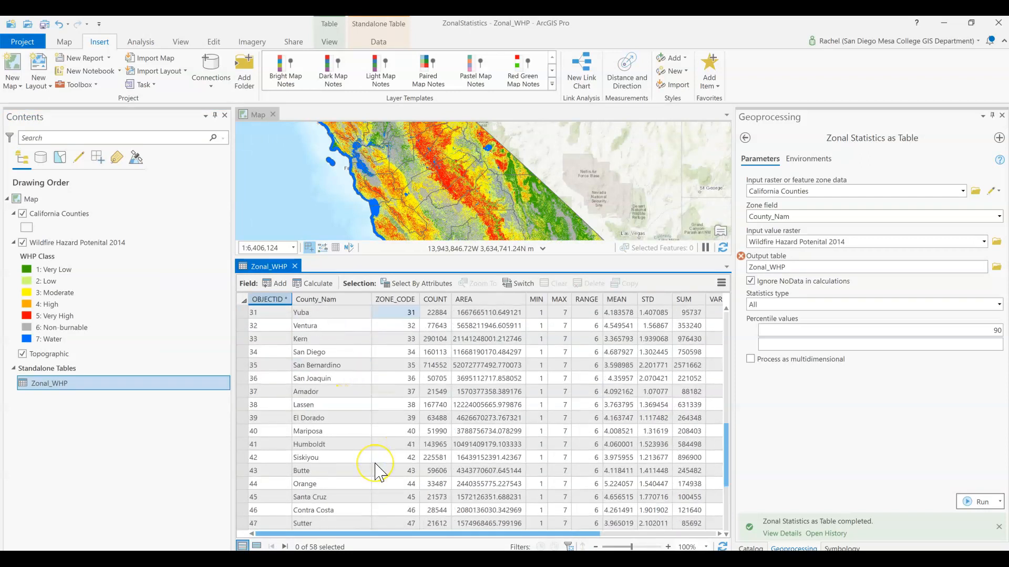
pyautogui.scroll(2, 381, 470)
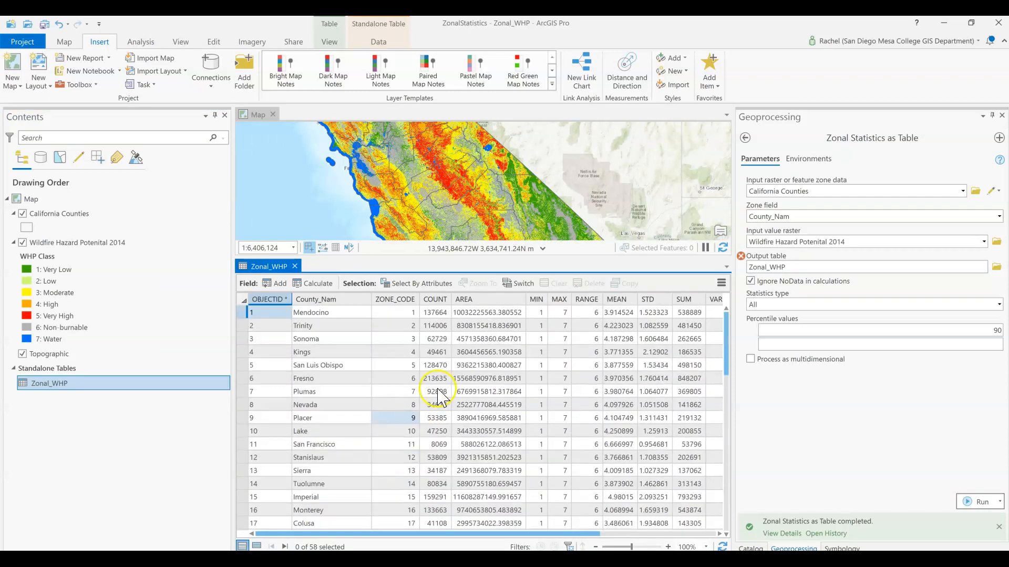
pyautogui.click(433, 312)
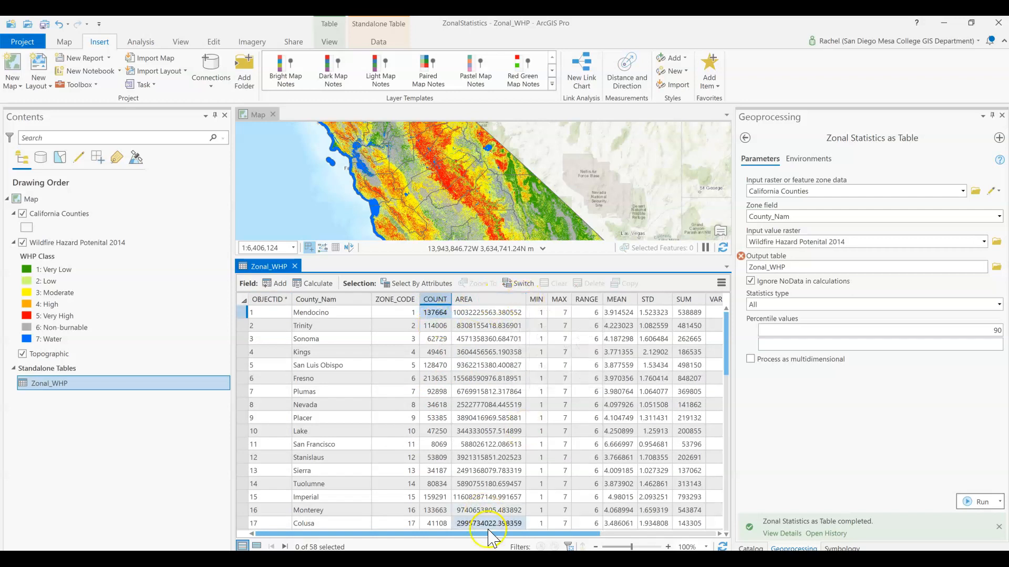
pyautogui.moveTo(518, 540); pyautogui.dragTo(683, 541)
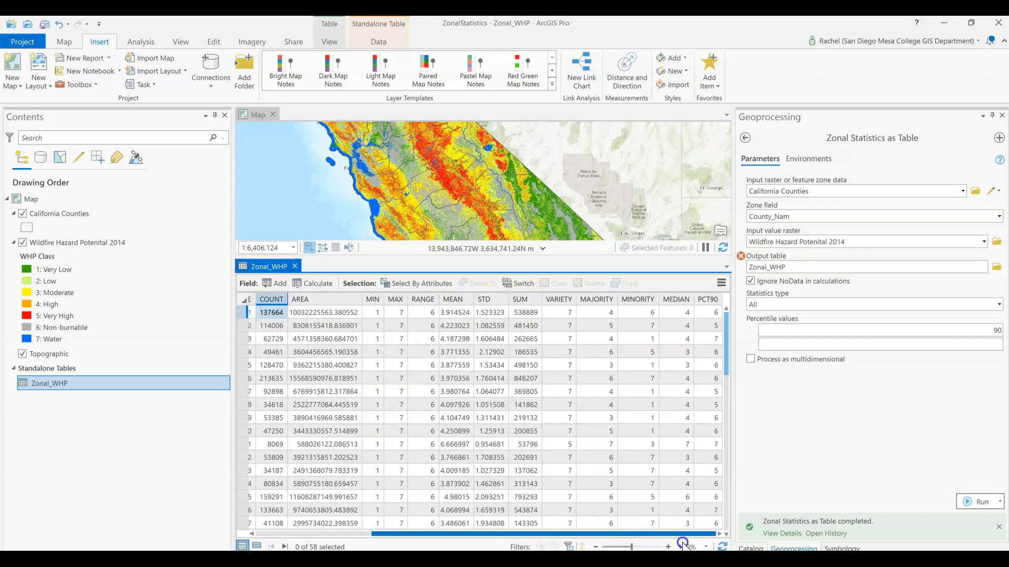
pyautogui.click(378, 300)
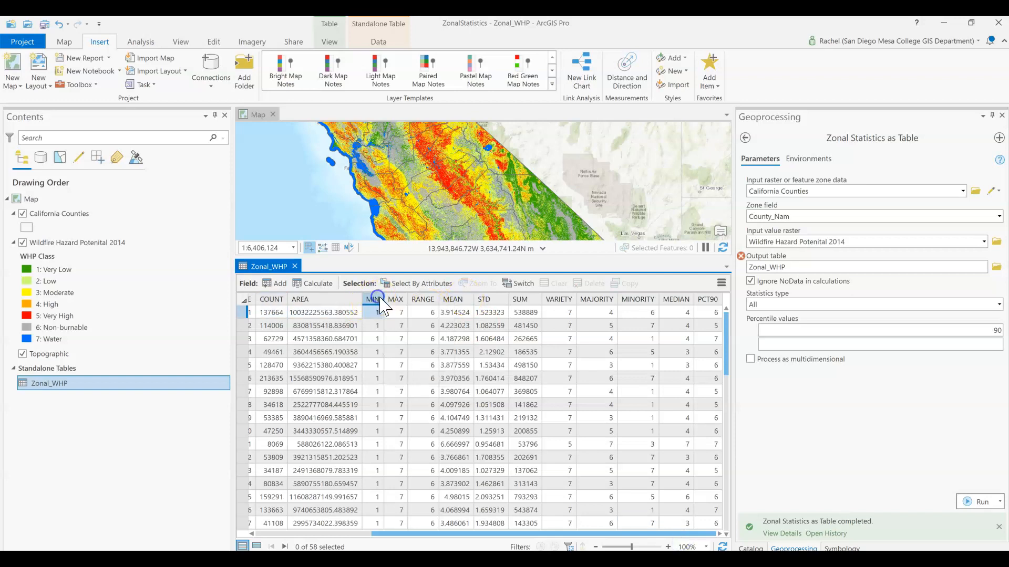
# - Examine the RANGE and MEAN statistics of the counties in the Zonal_WHP table
pyautogui.click(419, 299)
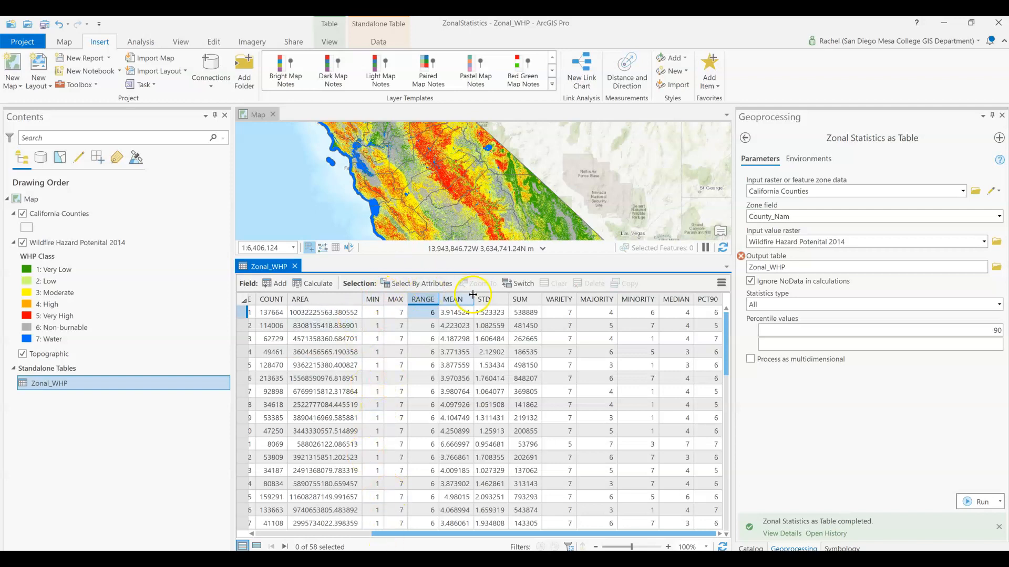
pyautogui.click(452, 300)
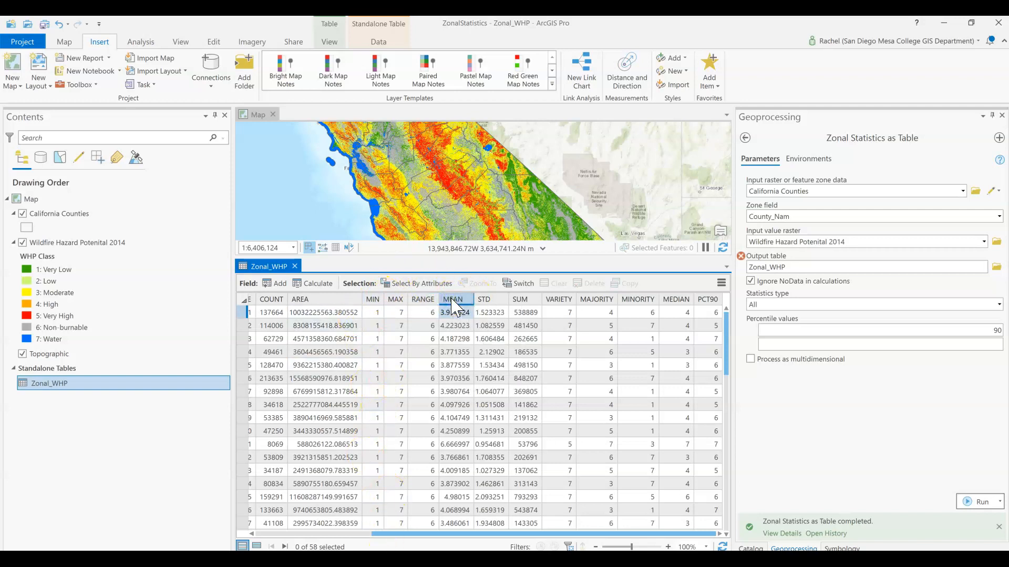
pyautogui.click(454, 330)
pyautogui.click(277, 316)
pyautogui.click(411, 367)
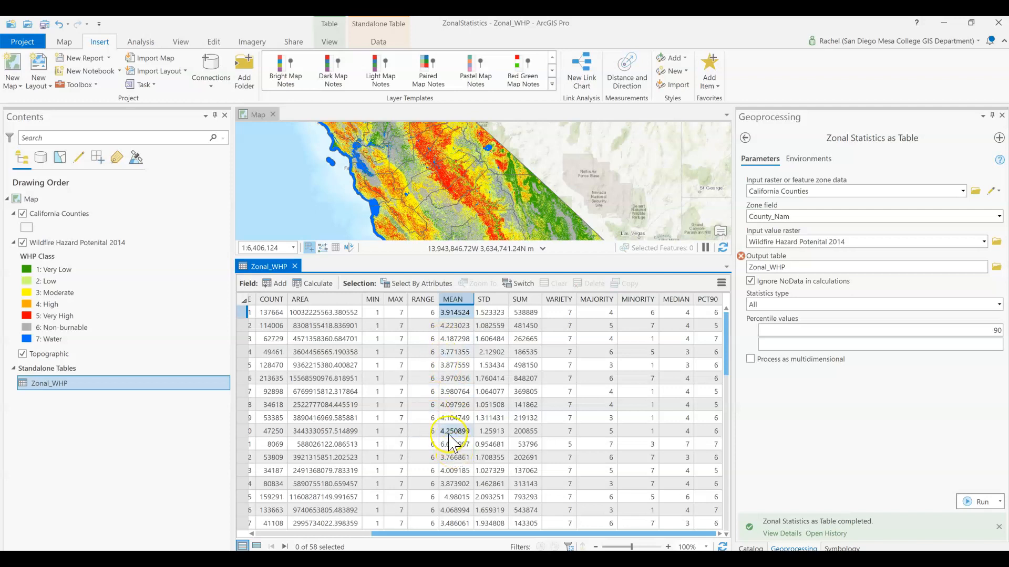
# - Select the Imperial County row in Zonal_WHP and compare its MEAN and MAJORITY statistics with the hazard classes on the map
pyautogui.moveTo(431, 161); pyautogui.dragTo(418, 108)
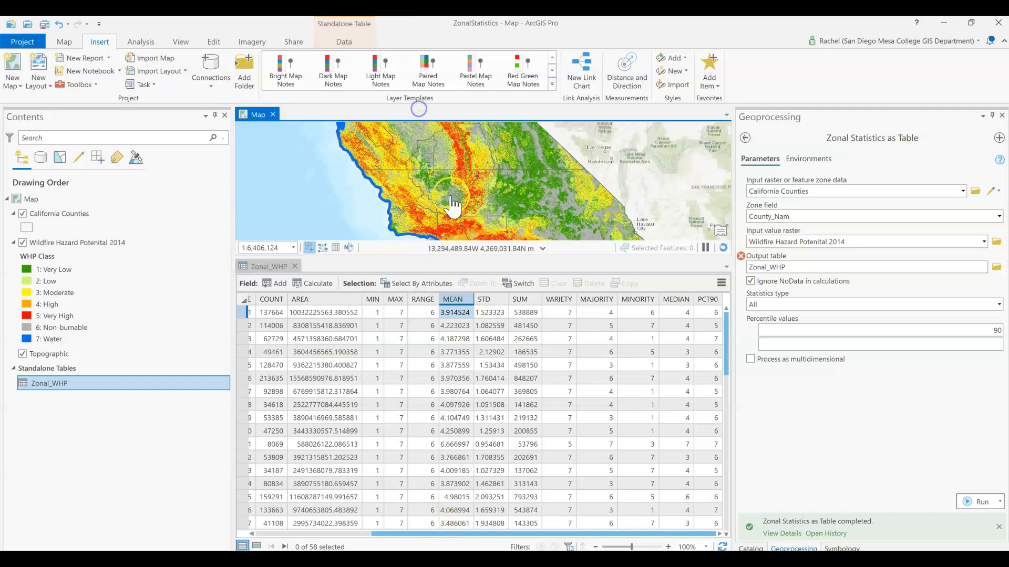
pyautogui.moveTo(453, 203); pyautogui.dragTo(446, 128)
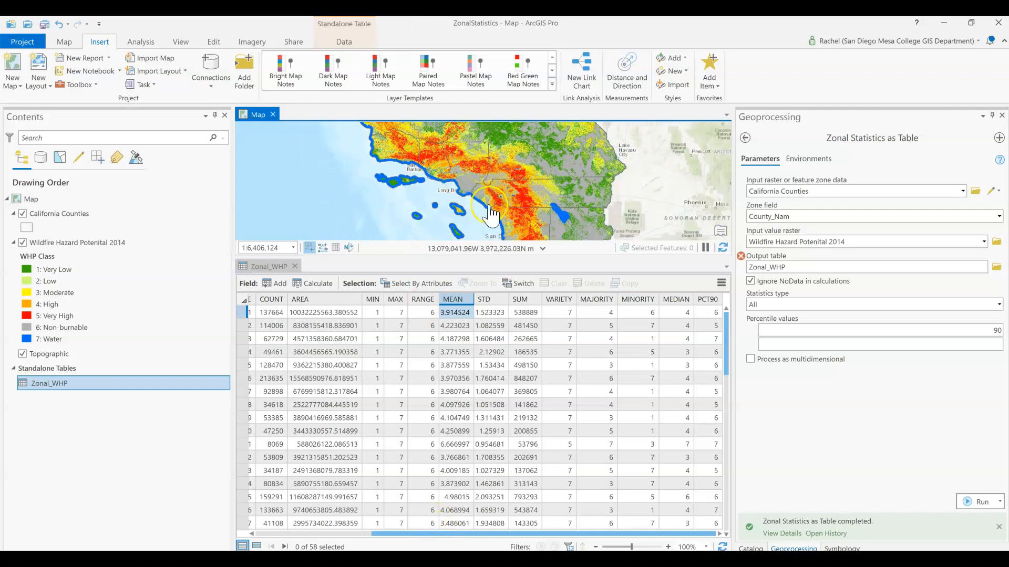
pyautogui.moveTo(629, 200); pyautogui.dragTo(618, 167)
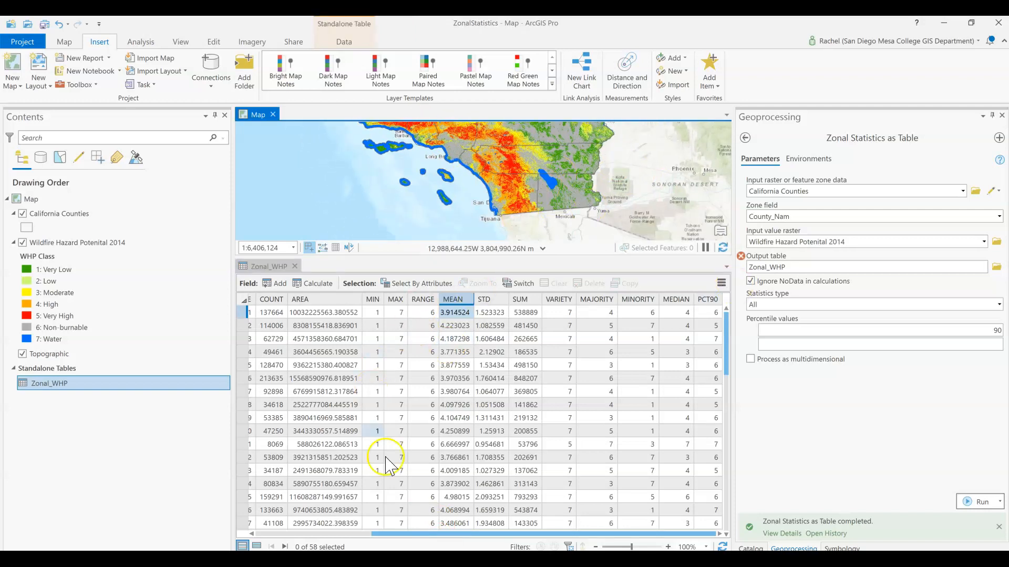
pyautogui.moveTo(387, 534); pyautogui.dragTo(419, 553)
pyautogui.click(241, 497)
pyautogui.click(455, 511)
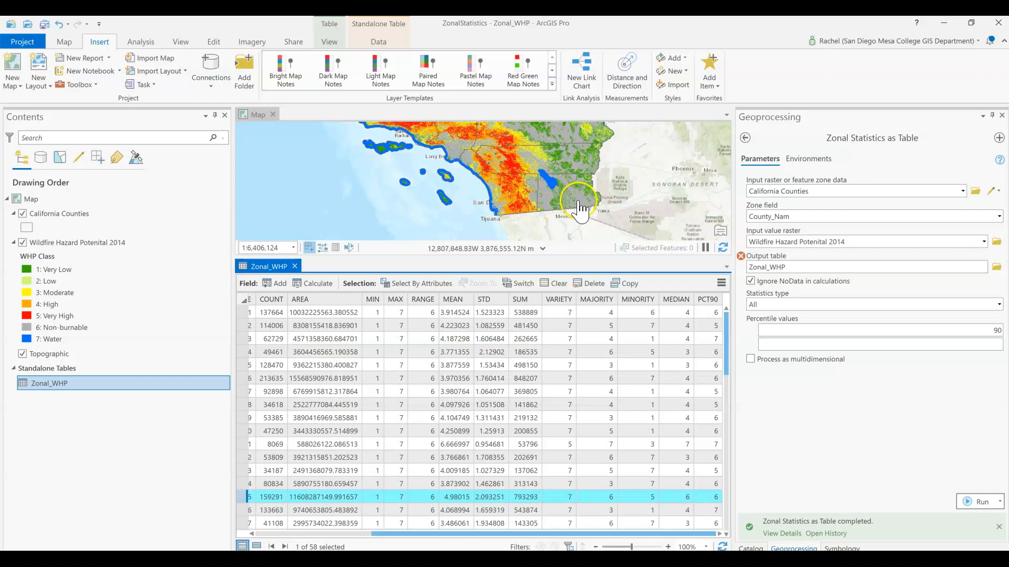
pyautogui.scroll(3, 579, 205)
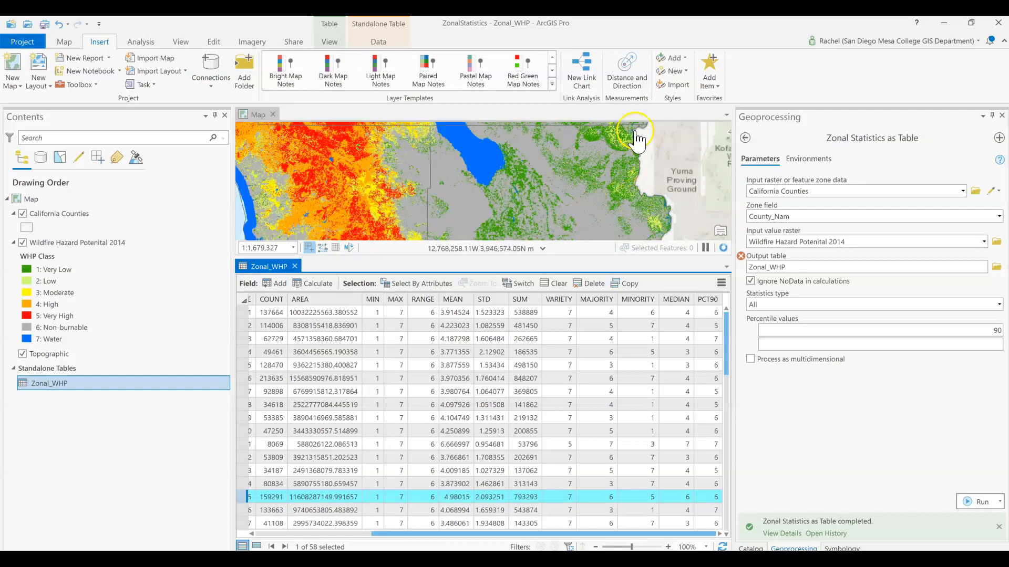
pyautogui.moveTo(585, 164); pyautogui.dragTo(550, 192)
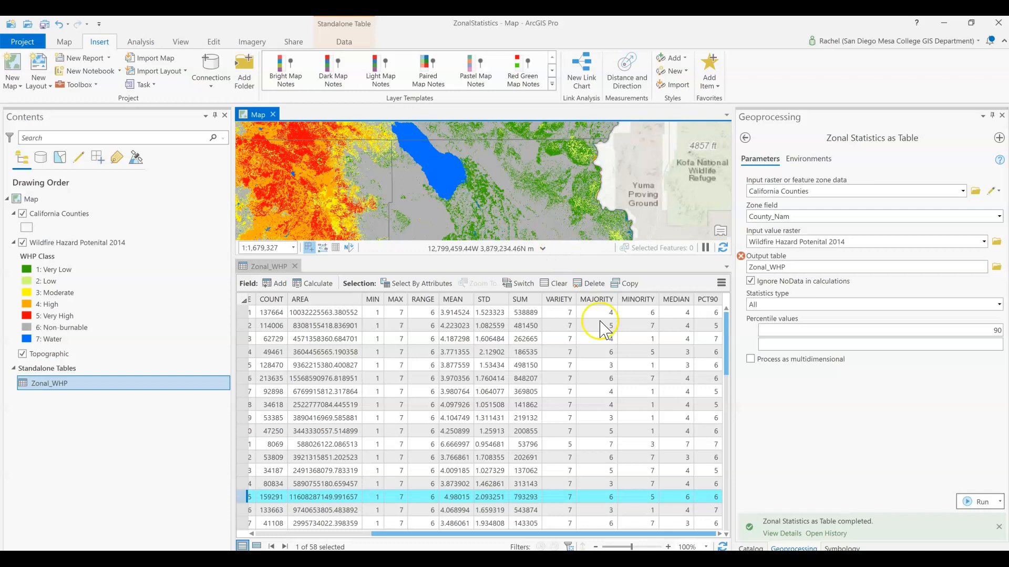
pyautogui.click(599, 537)
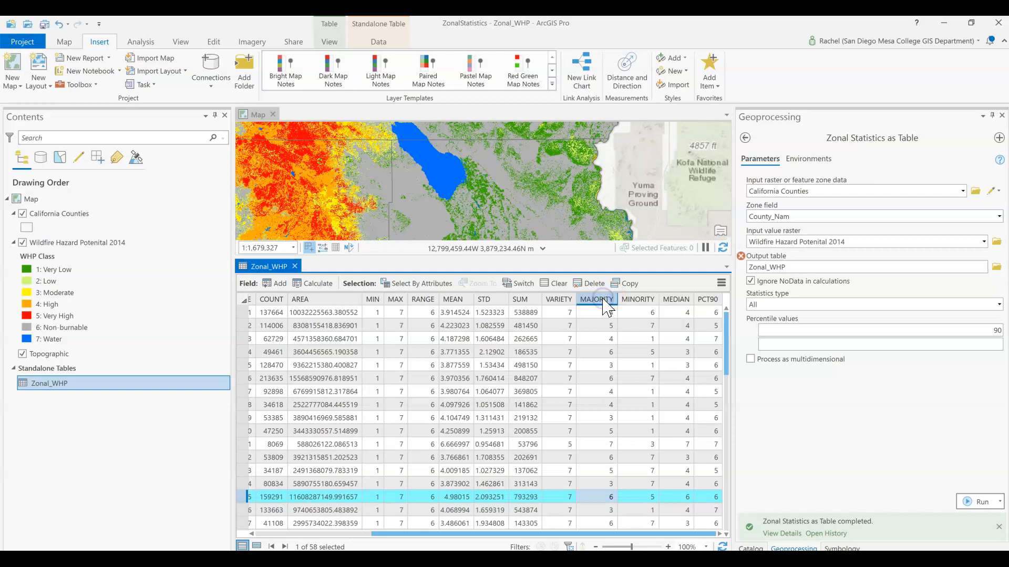
pyautogui.click(603, 498)
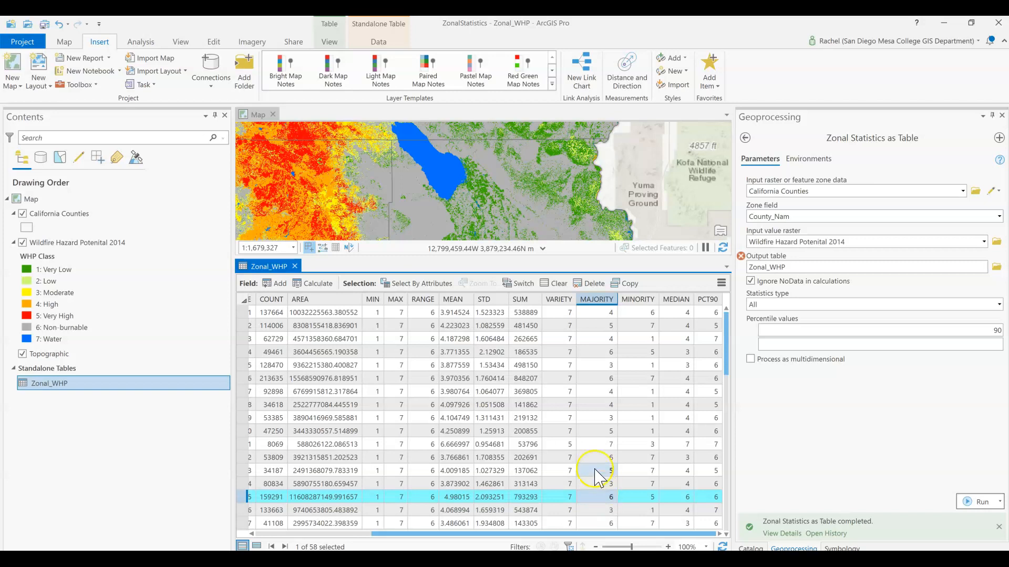
# - Select the San Francisco row in Zonal_WHP and compare its statistics with the hazard classes around San Francisco on the map
pyautogui.click(242, 443)
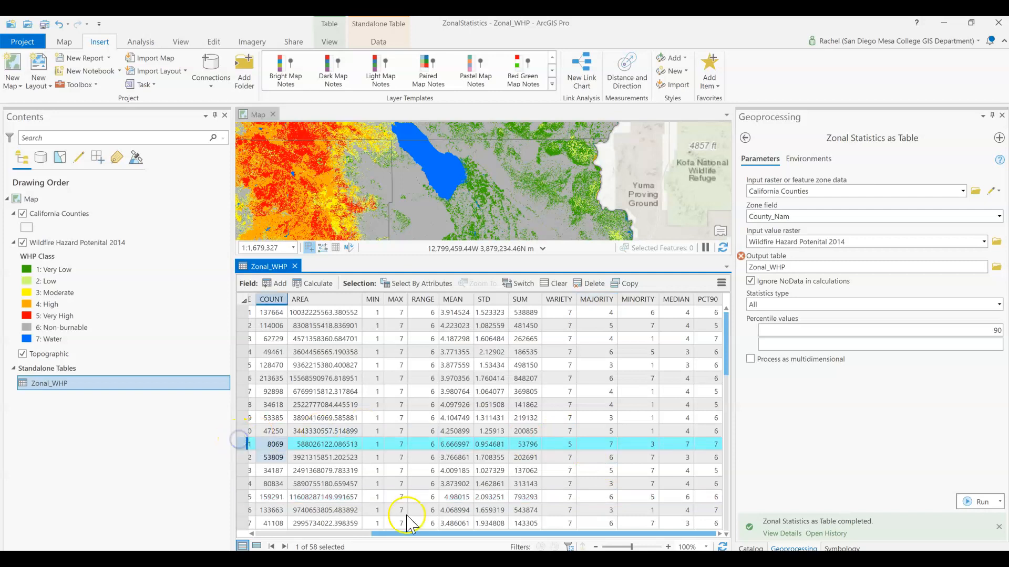
pyautogui.moveTo(603, 535); pyautogui.dragTo(433, 537)
pyautogui.scroll(-6, 416, 203)
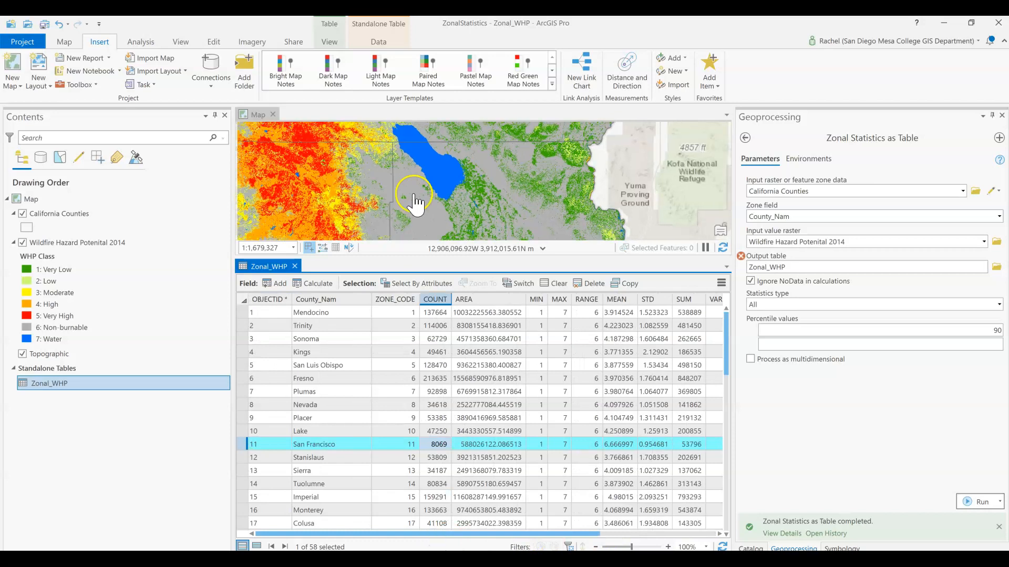
pyautogui.moveTo(306, 154); pyautogui.dragTo(576, 256)
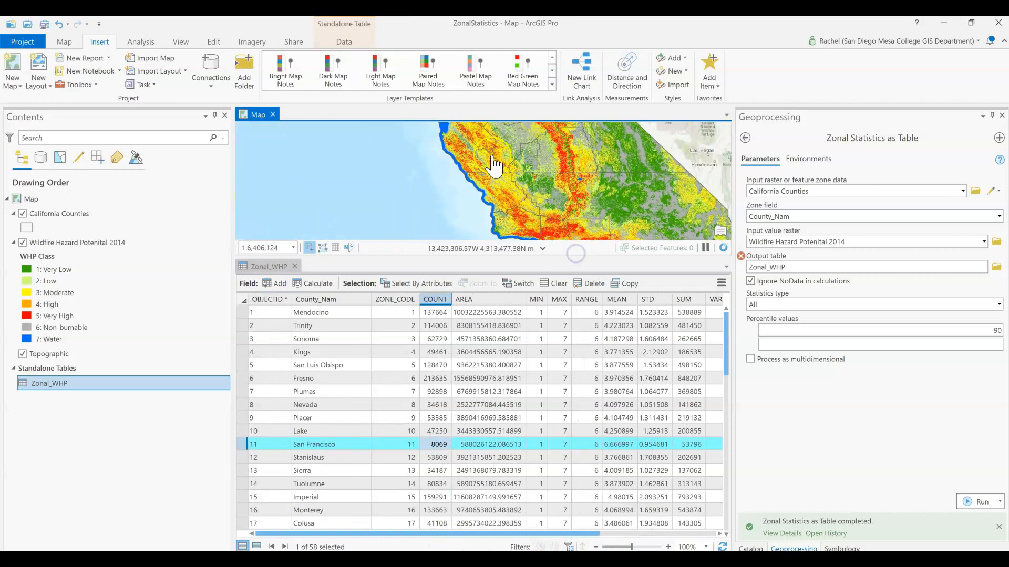
pyautogui.moveTo(493, 164); pyautogui.dragTo(525, 239)
pyautogui.scroll(3, 465, 169)
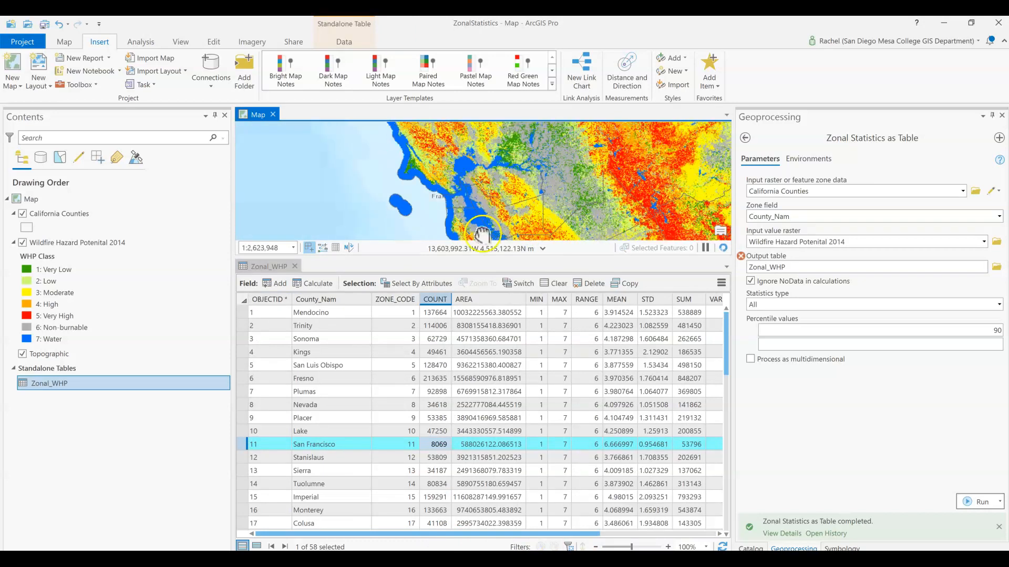
pyautogui.scroll(4, 475, 165)
pyautogui.moveTo(478, 165); pyautogui.dragTo(478, 162)
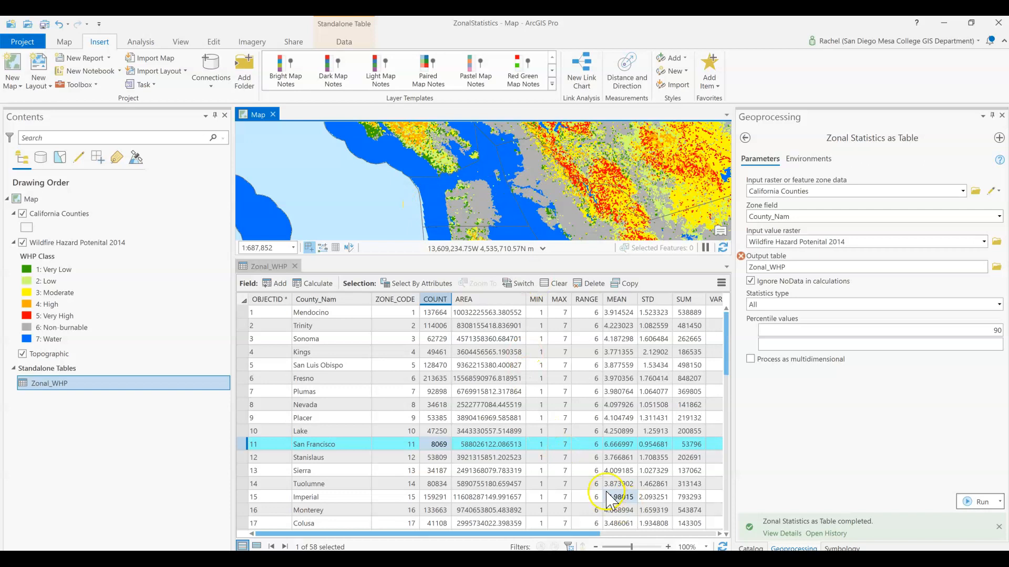
pyautogui.click(594, 536)
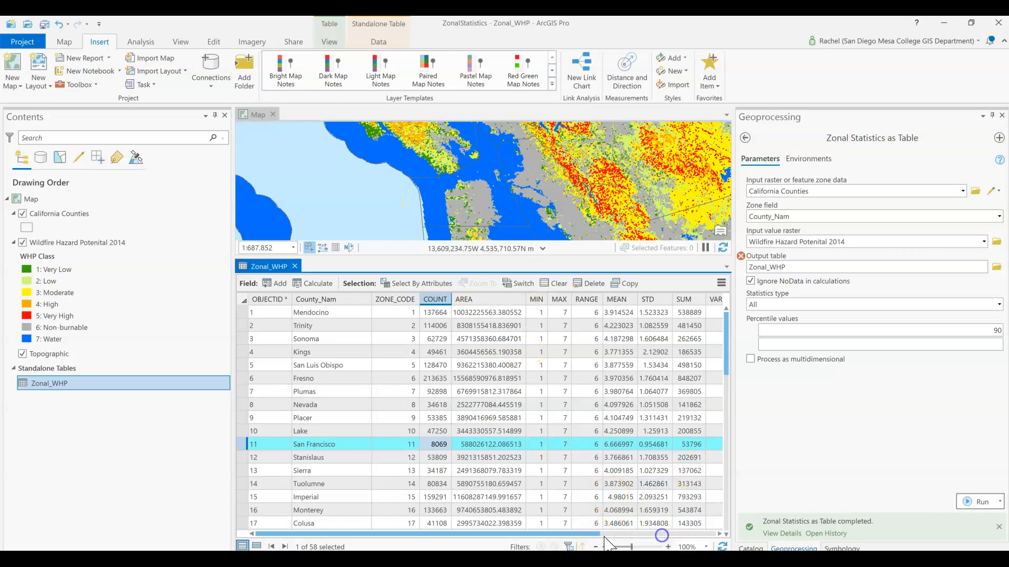
pyautogui.click(624, 534)
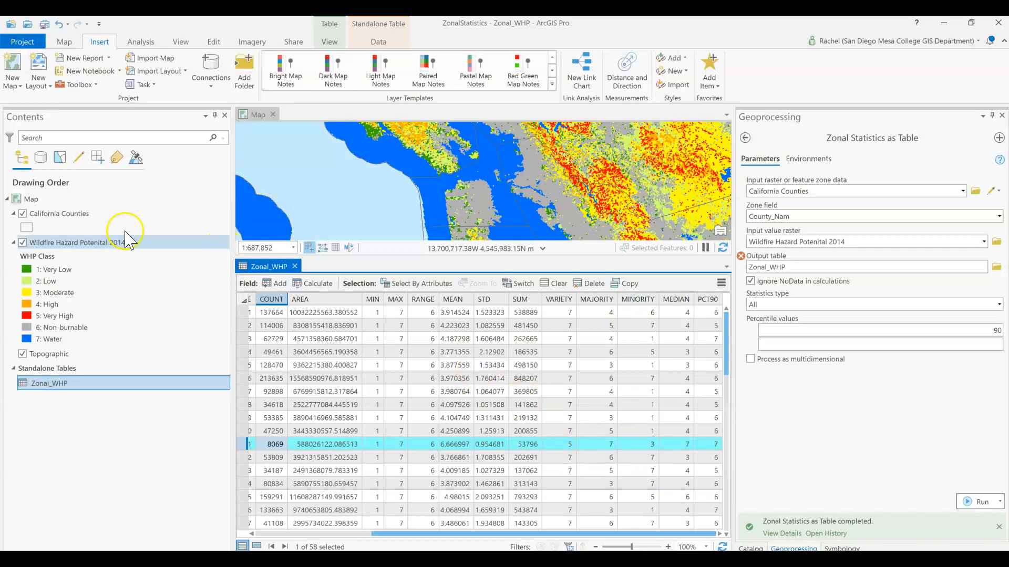
# - Review the attribute table of Wildfire Hazard Potenital 2014, and return to the county names in the Zonal_WHP table
pyautogui.rightClick(59, 245)
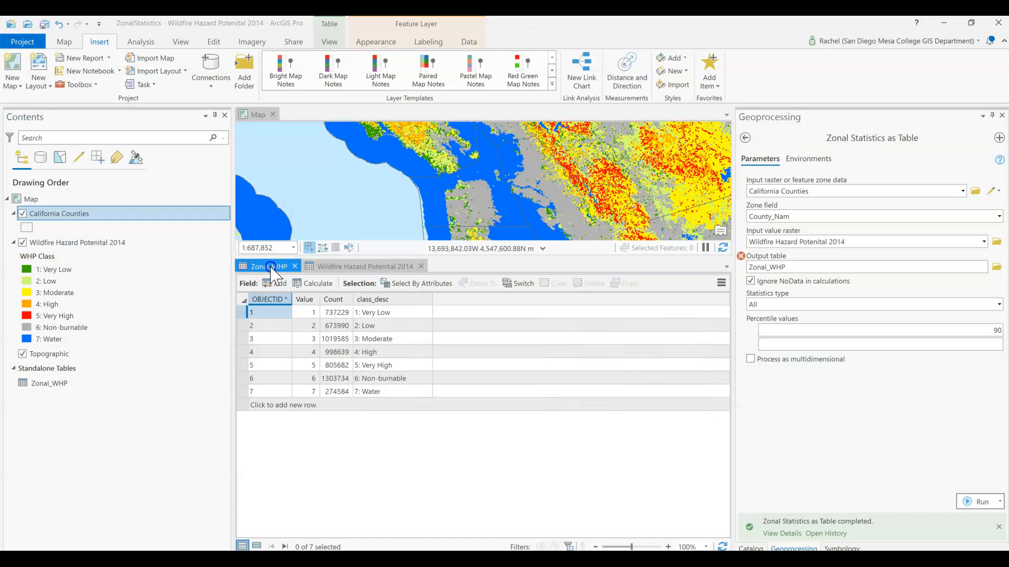
pyautogui.click(271, 268)
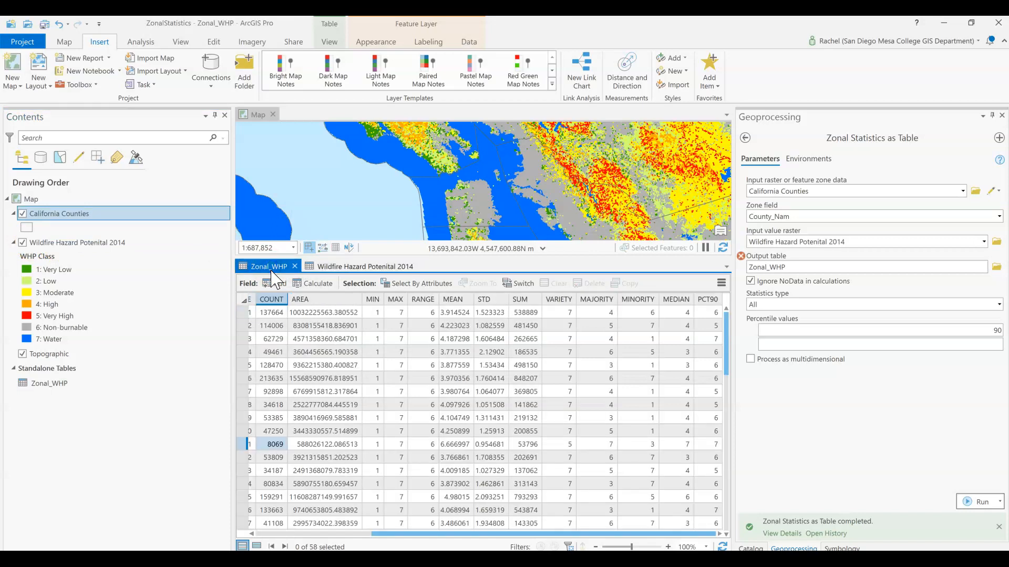
pyautogui.moveTo(350, 541); pyautogui.dragTo(215, 527)
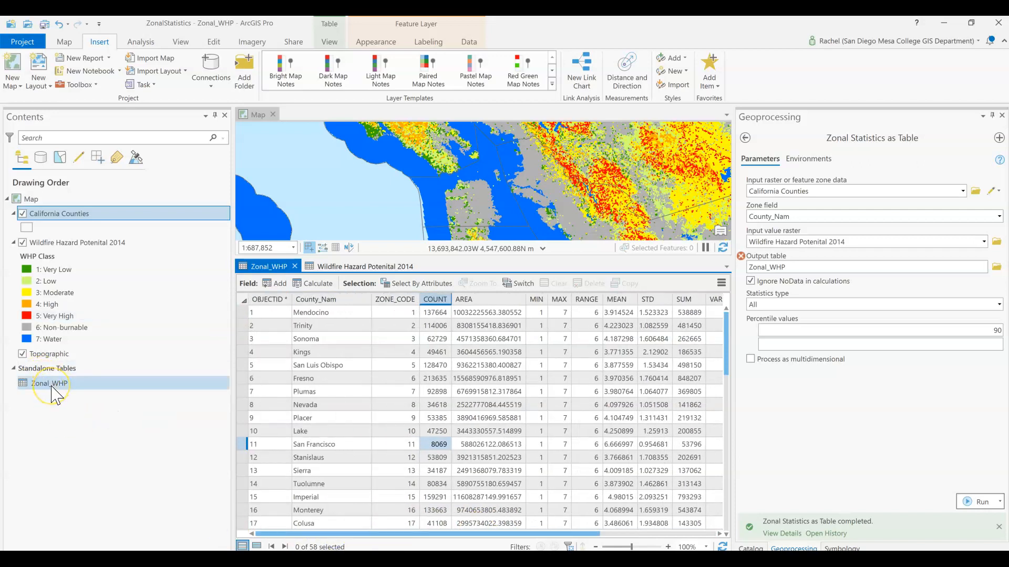
pyautogui.rightClick(48, 215)
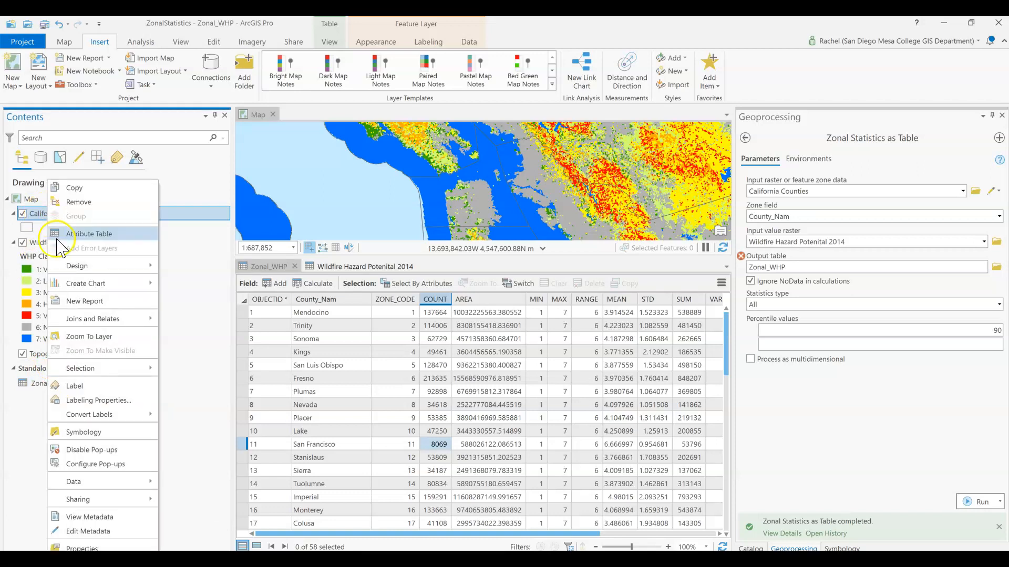
pyautogui.click(103, 320)
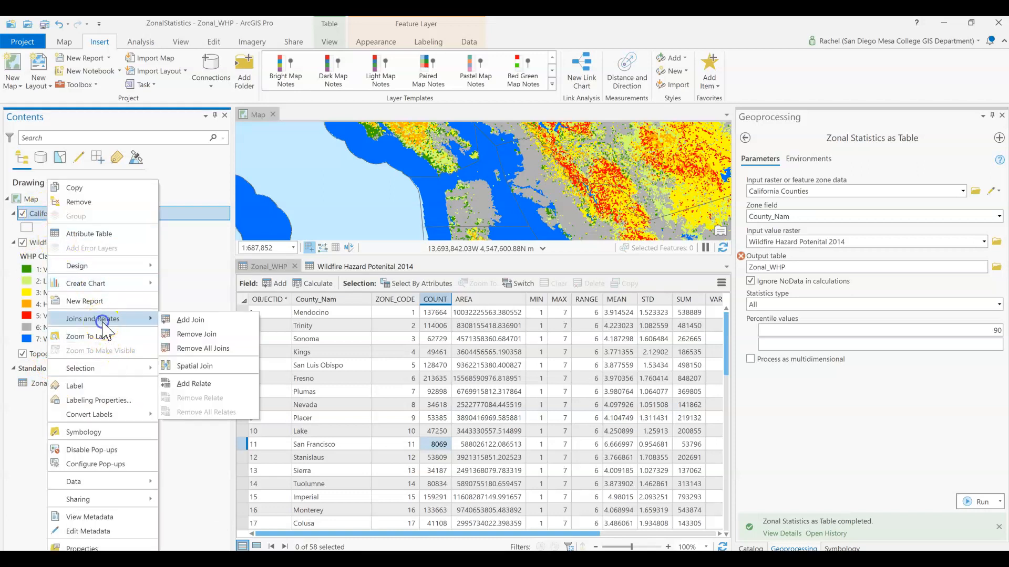
pyautogui.click(169, 322)
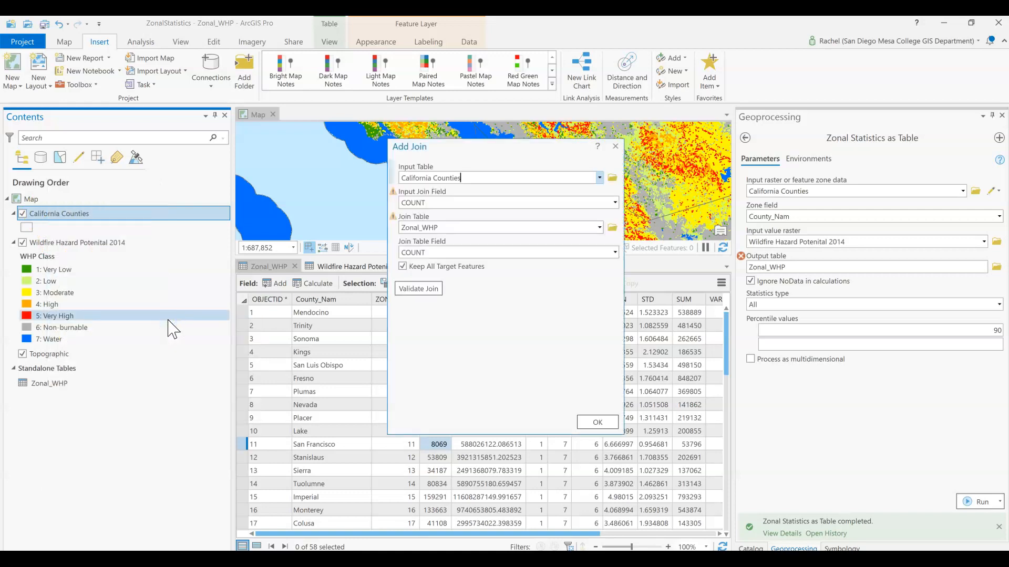
pyautogui.click(615, 147)
# - Remove all existing joins from the California Counties layer
pyautogui.rightClick(94, 217)
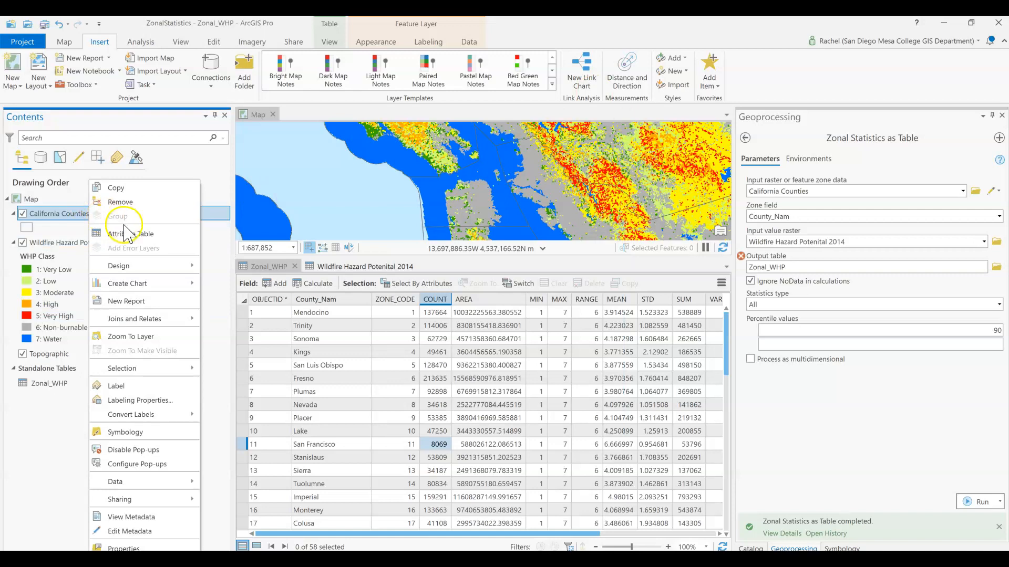
pyautogui.click(169, 320)
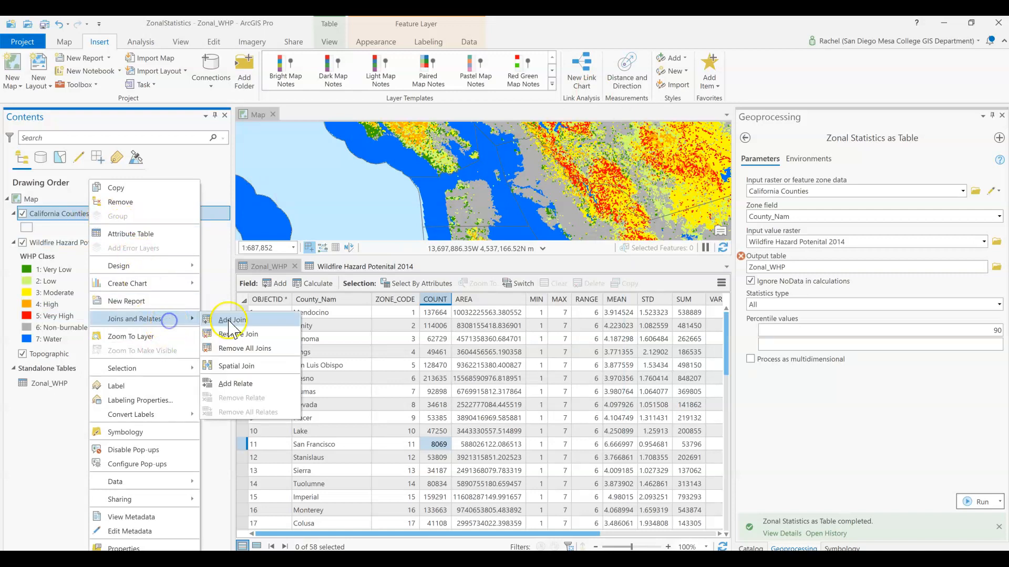
pyautogui.click(238, 348)
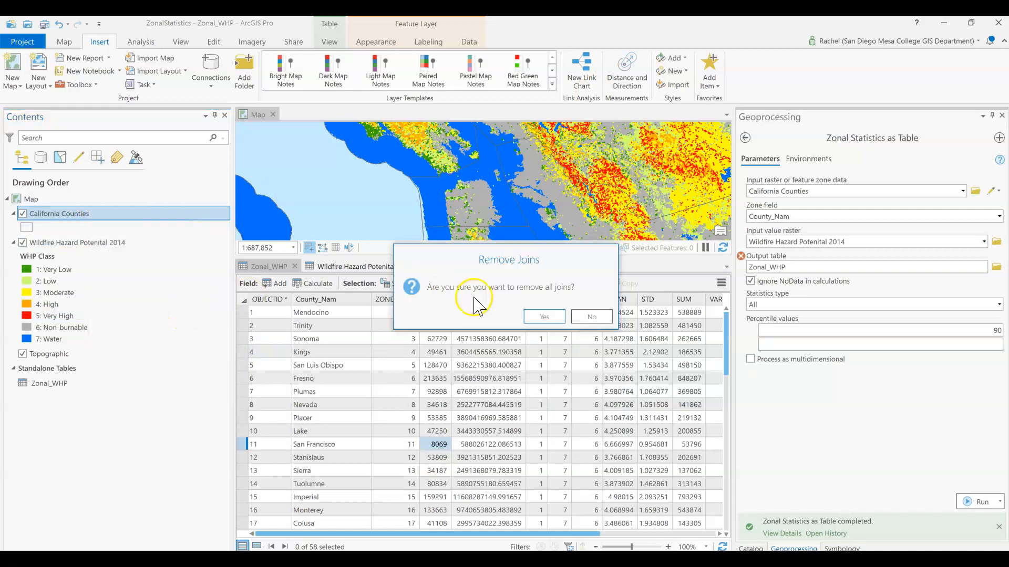
pyautogui.click(545, 317)
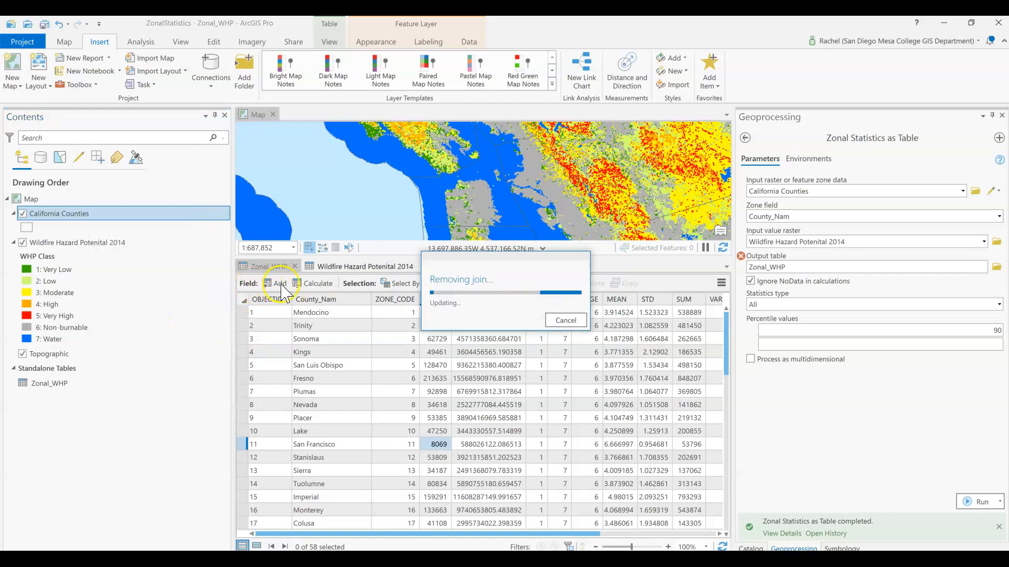
# - Set up a join from California Counties to the Zonal_WHP table, with County_Nam as the input join field
pyautogui.rightClick(95, 214)
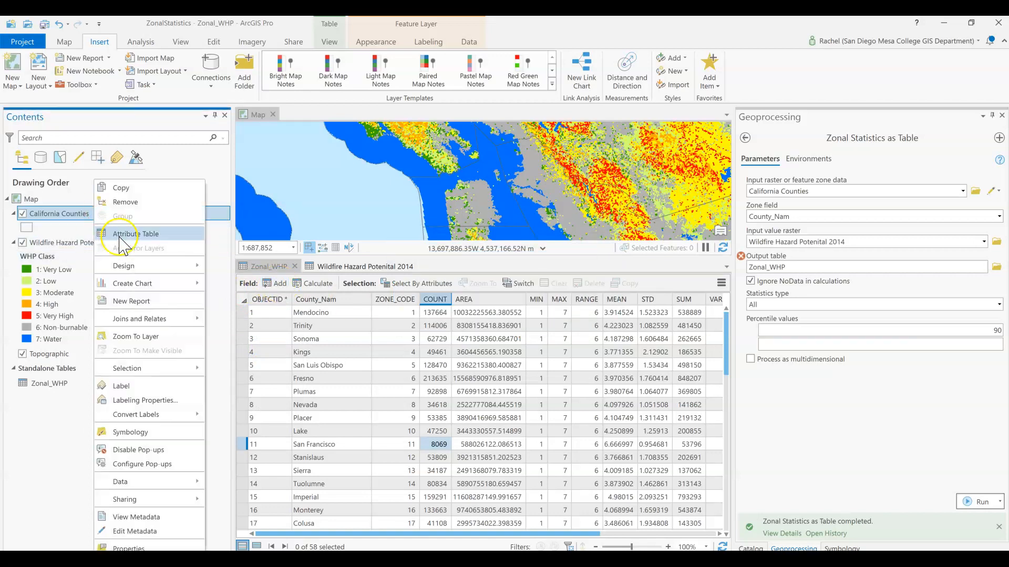
pyautogui.click(165, 319)
pyautogui.click(227, 322)
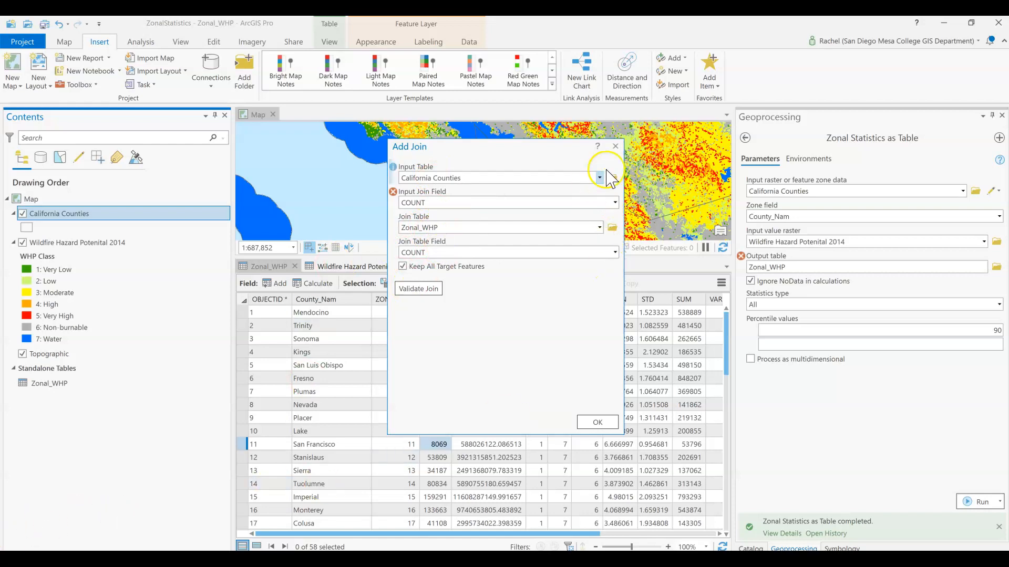
pyautogui.click(614, 203)
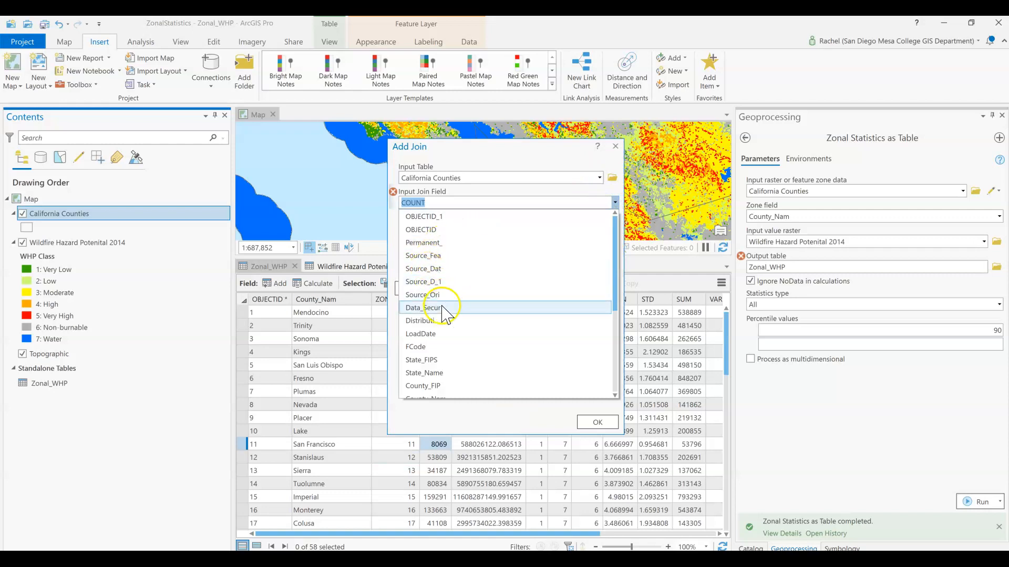
pyautogui.scroll(-2, 450, 334)
pyautogui.click(444, 321)
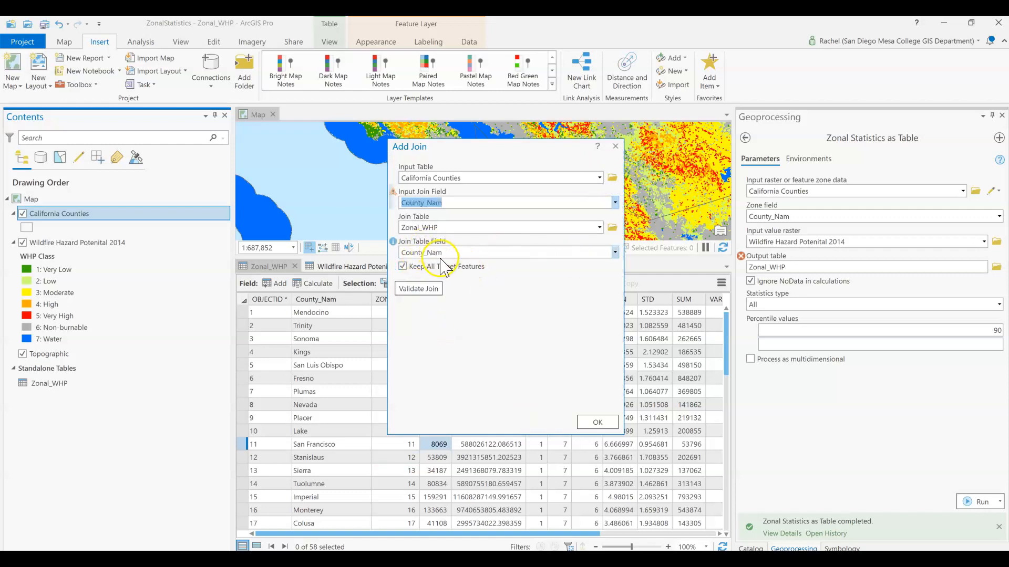
# - Validate the join between California Counties and Zonal_WHP, review the validation message, and apply the join
pyautogui.click(429, 290)
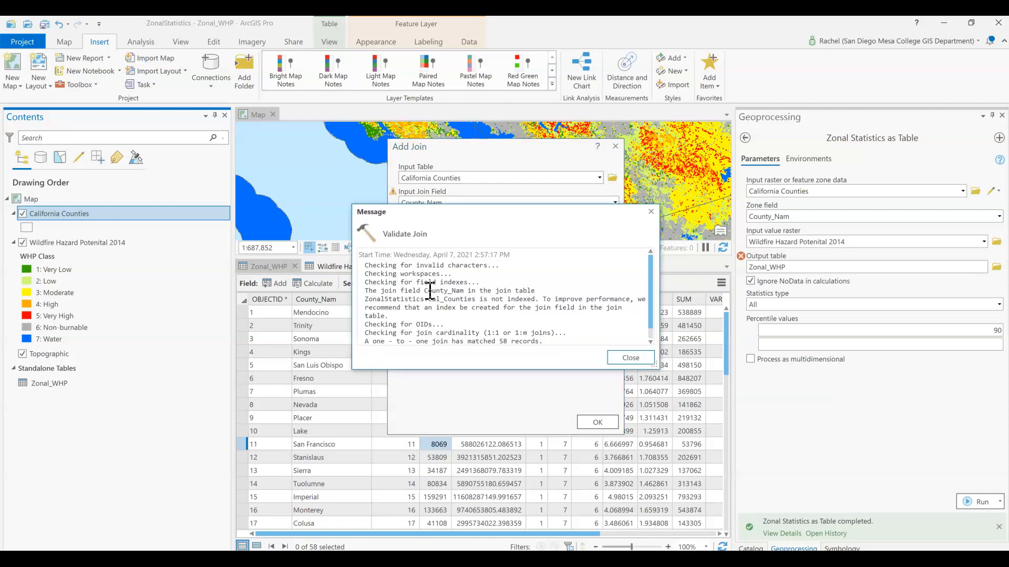
pyautogui.scroll(-1, 514, 310)
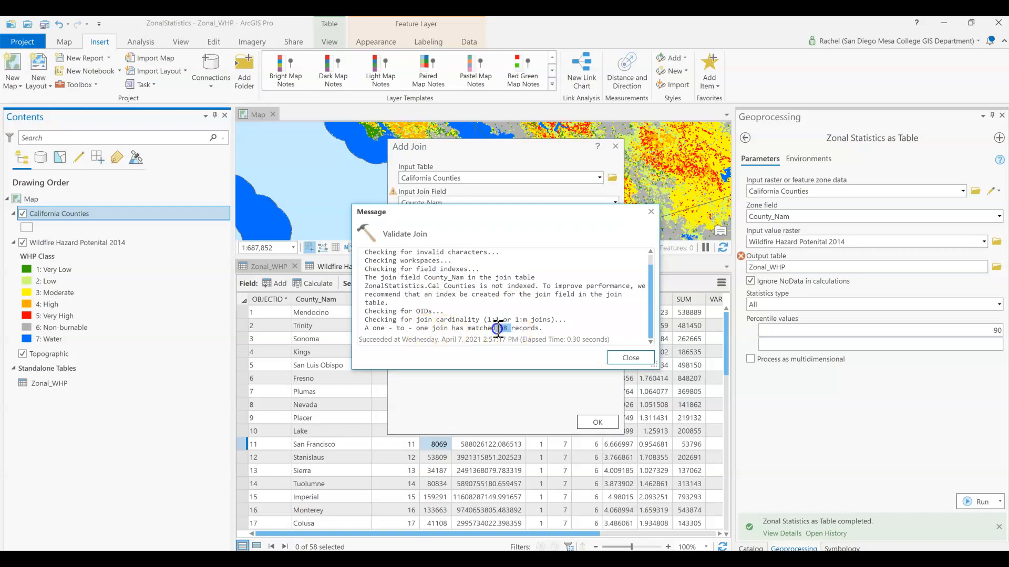
pyautogui.click(620, 362)
pyautogui.click(599, 423)
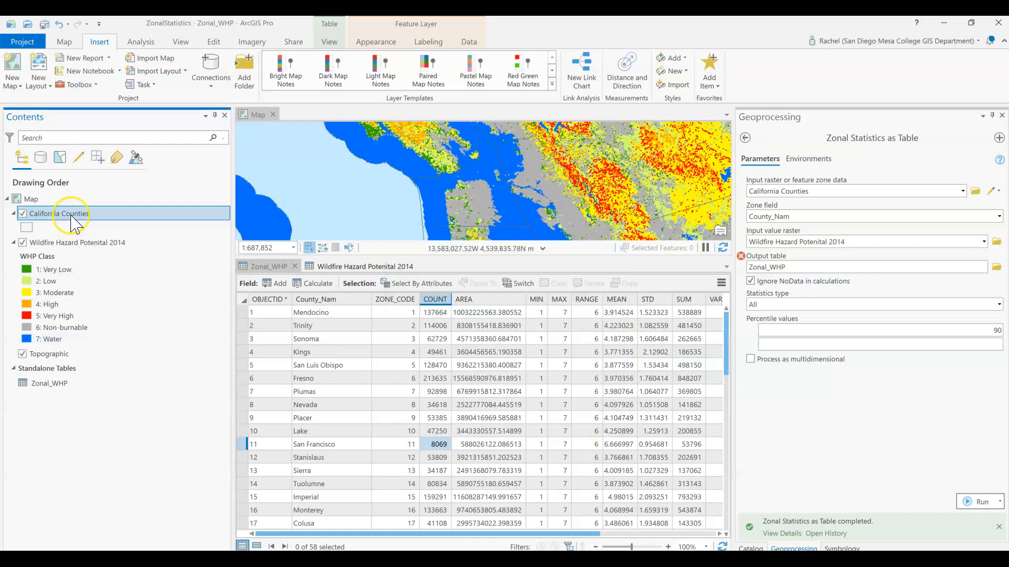
# - Replace the two open tables with the California Counties attribute table and examine its joined zonal statistics, particularly the MAJORITY column
pyautogui.click(295, 266)
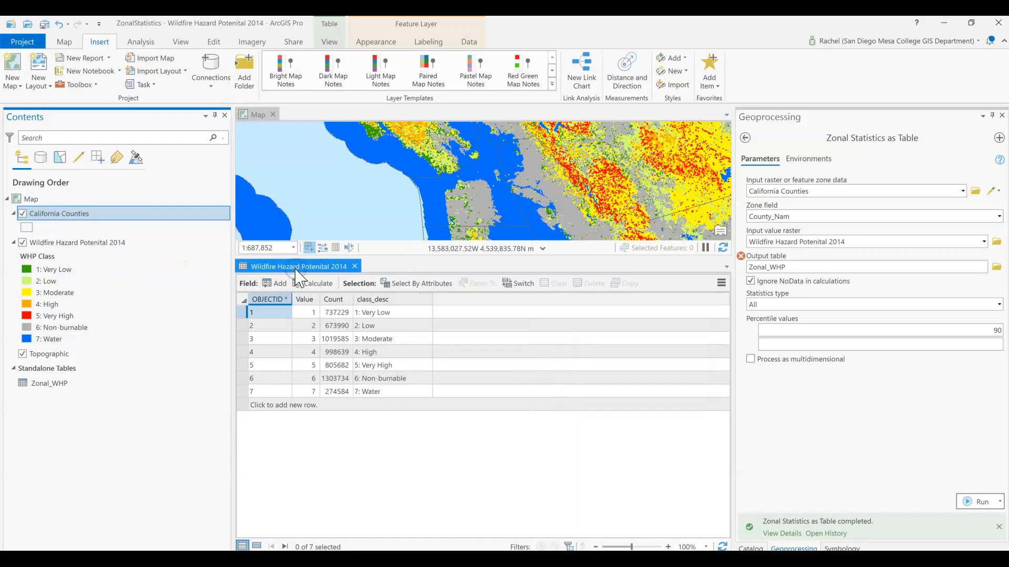
pyautogui.click(347, 267)
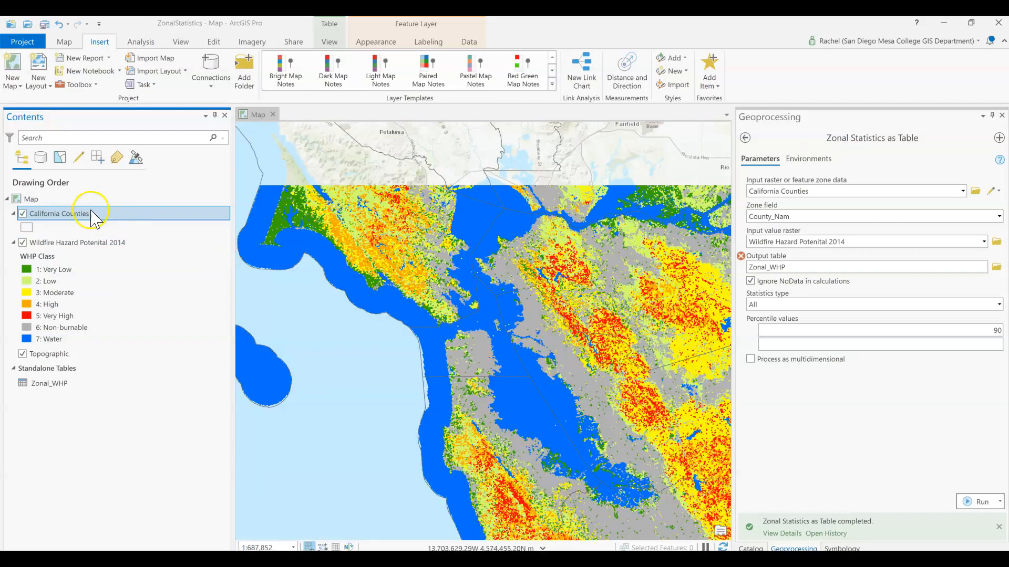
pyautogui.rightClick(79, 214)
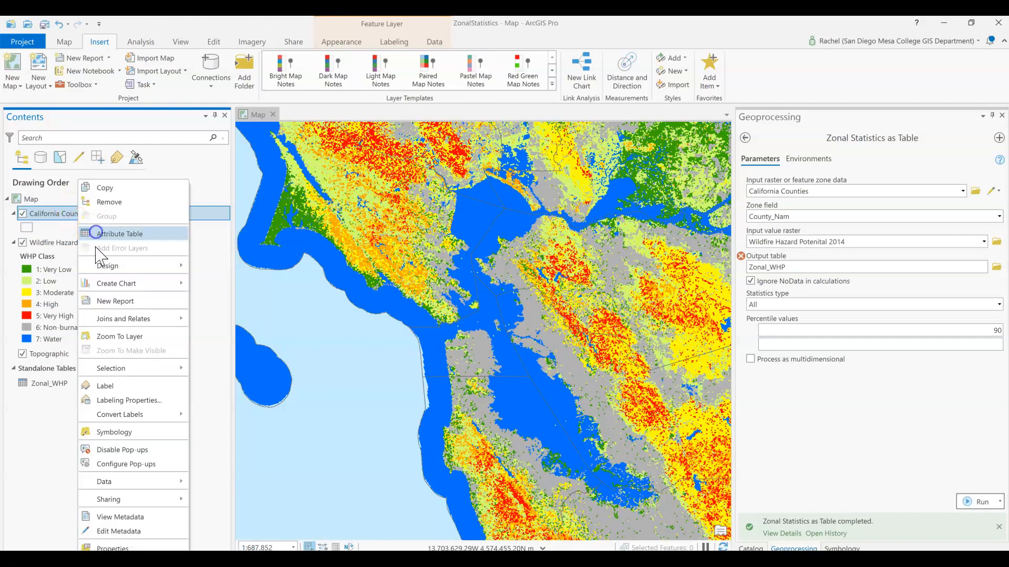
pyautogui.click(100, 234)
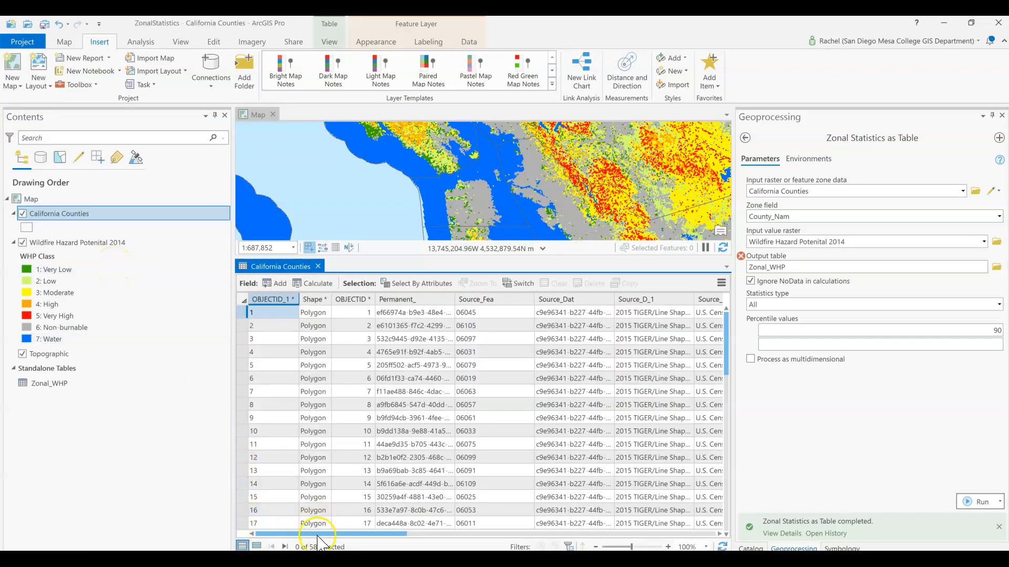
pyautogui.moveTo(326, 534); pyautogui.dragTo(373, 533)
pyautogui.moveTo(443, 545); pyautogui.dragTo(712, 532)
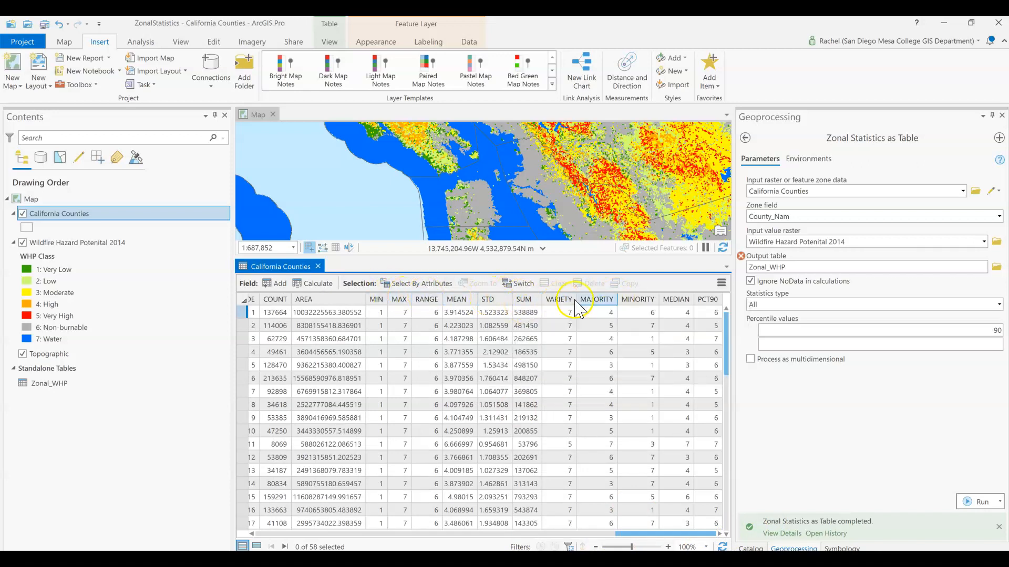
pyautogui.click(599, 314)
# - Change the primary symbology of the California Counties layer from a single symbol to Unique Values
pyautogui.click(846, 548)
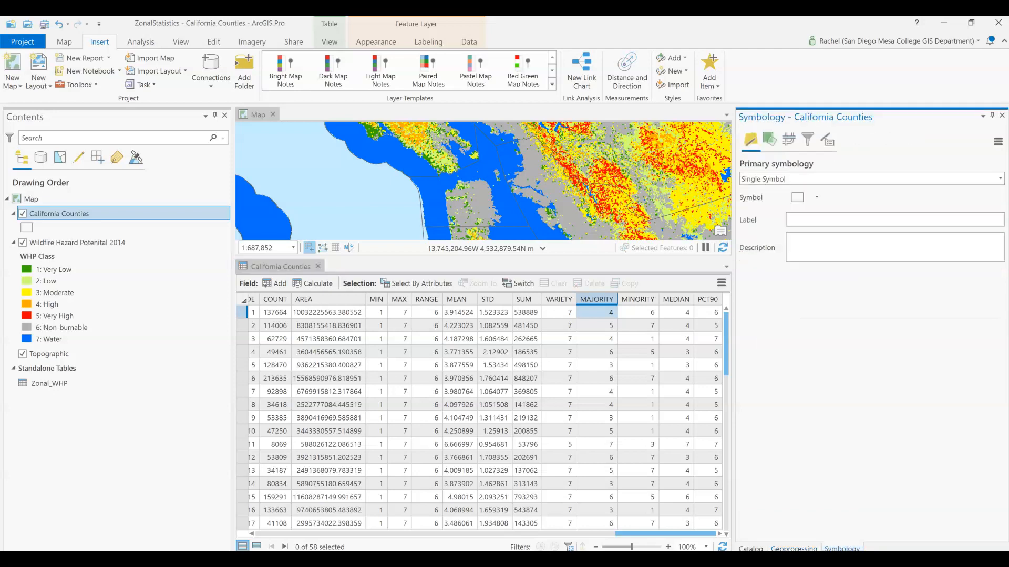
pyautogui.click(1000, 179)
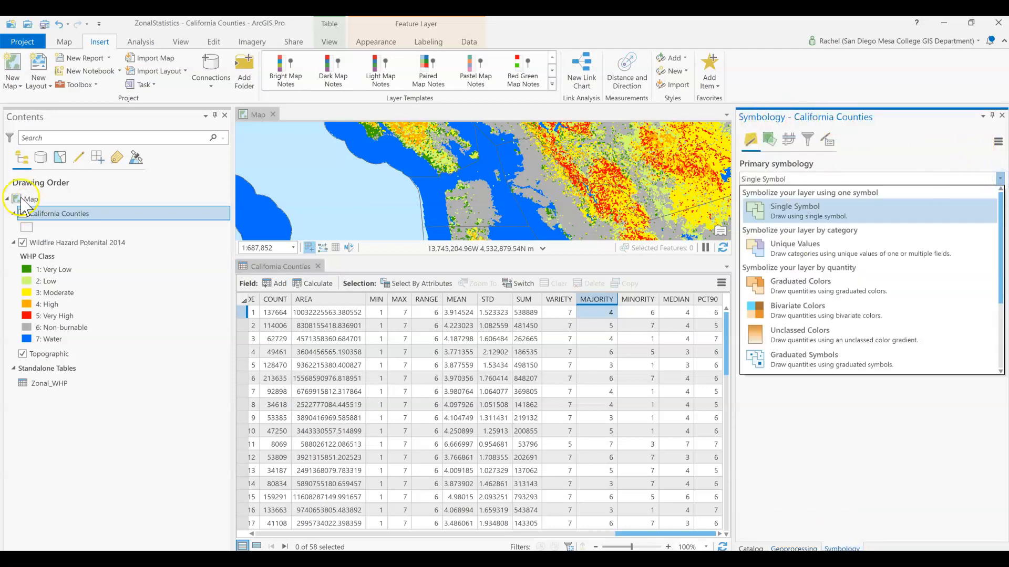
pyautogui.click(65, 213)
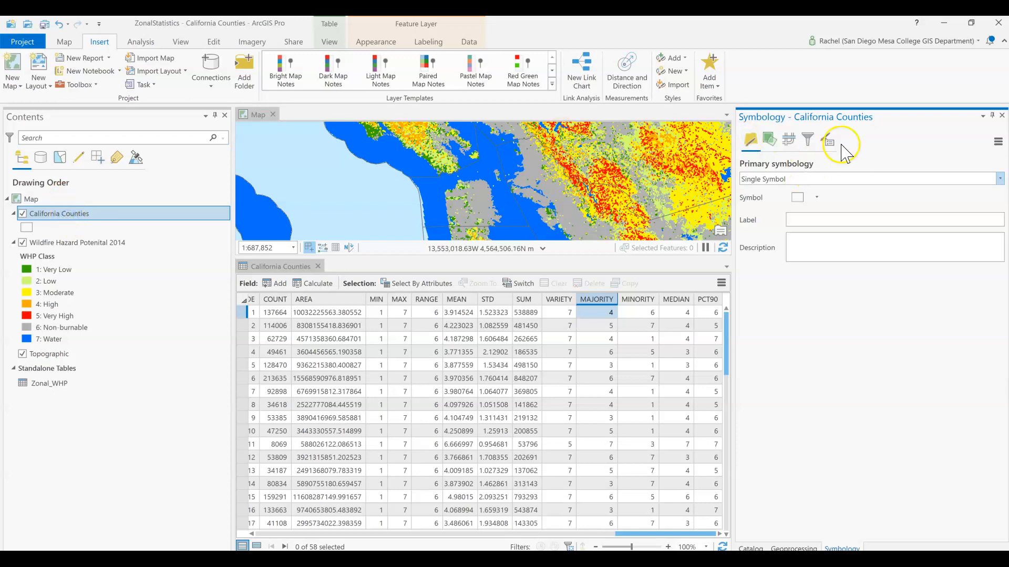
pyautogui.rightClick(59, 215)
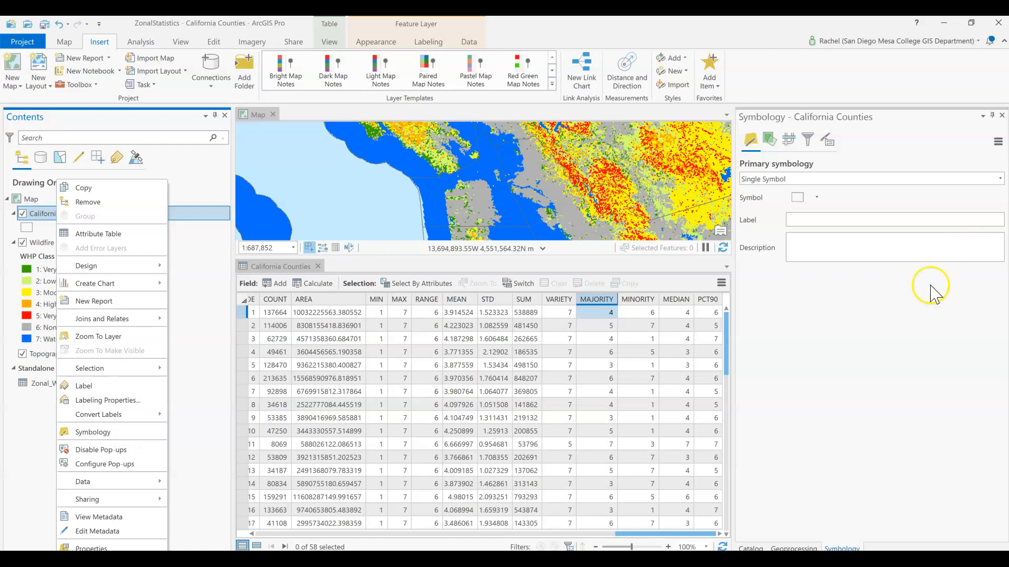
pyautogui.click(885, 166)
pyautogui.click(999, 179)
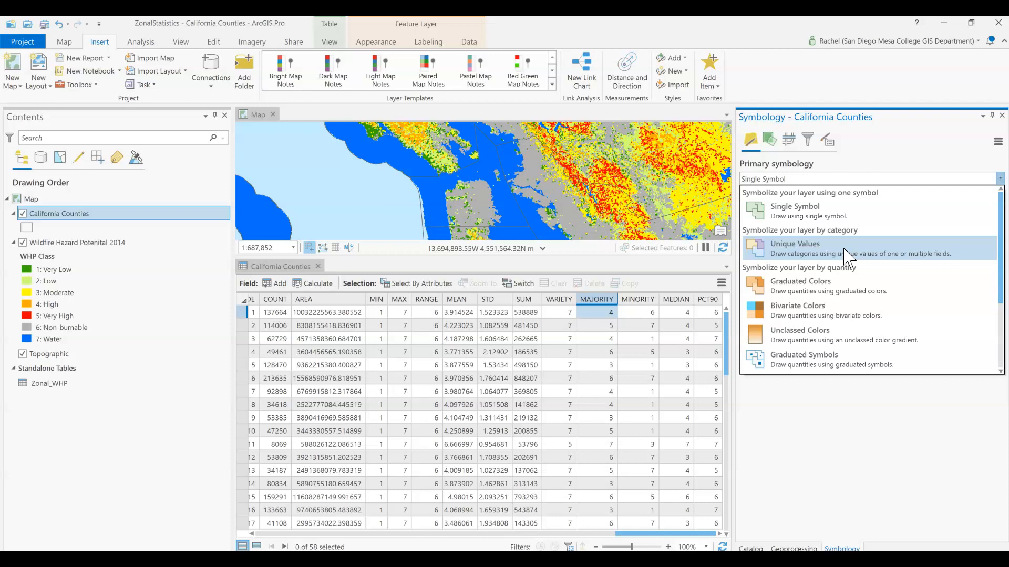
pyautogui.click(848, 258)
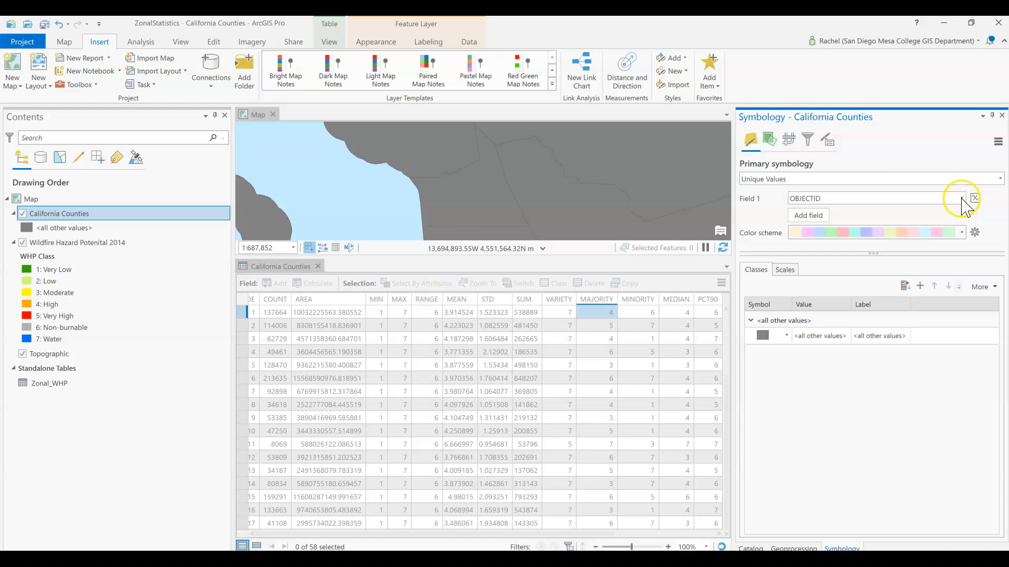
# - Symbolize California Counties by the MAJORITY field and hide the class for all other values
pyautogui.click(962, 200)
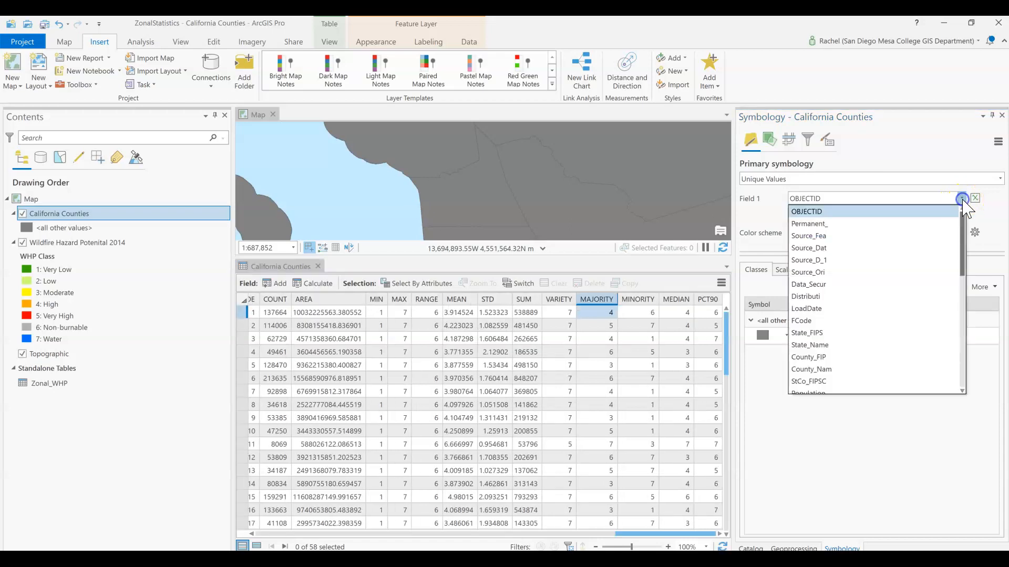
pyautogui.scroll(-5, 874, 315)
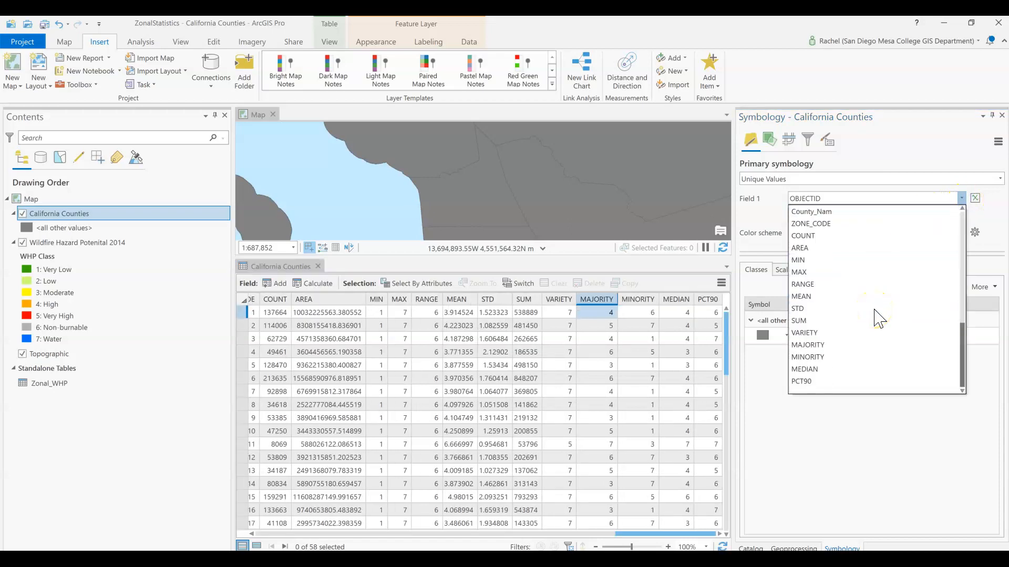
pyautogui.click(851, 345)
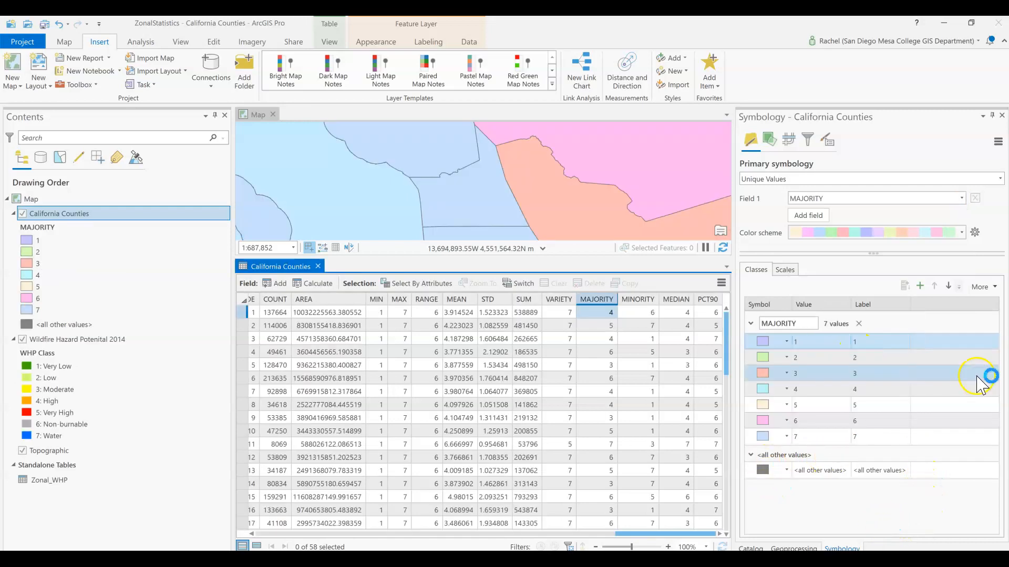
pyautogui.click(991, 287)
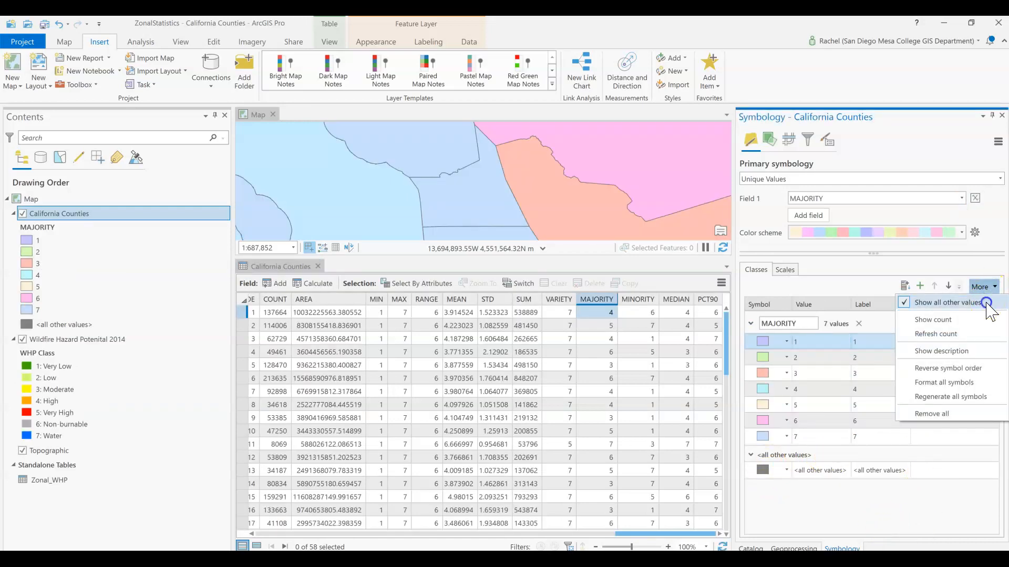
pyautogui.click(995, 303)
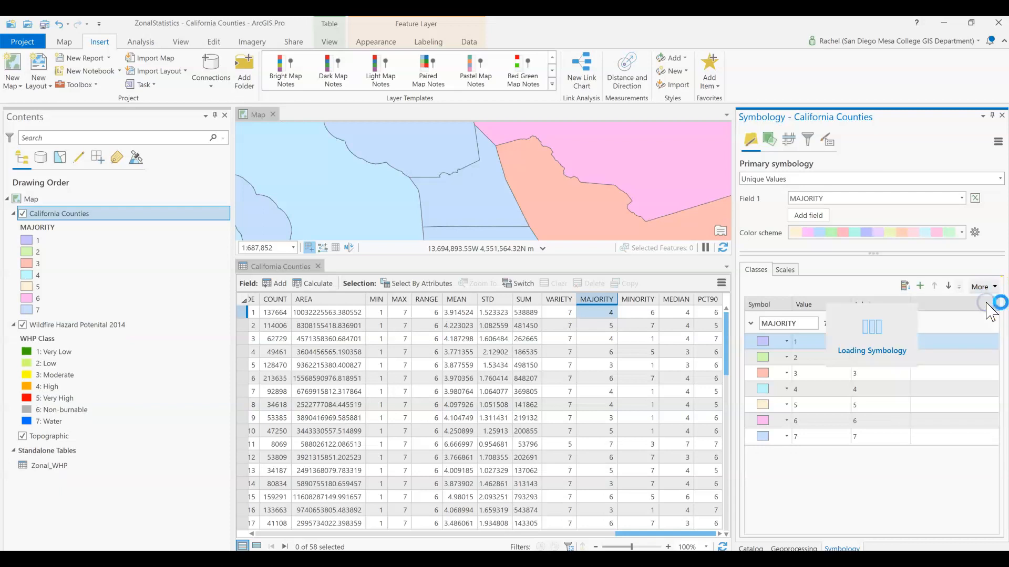
# - Try to apply the symbology of WHP_Classified.lyr, from the Supplements folder of GISG112_SlopeAspect, to California Counties with Apply Symbology From Layer
pyautogui.click(998, 141)
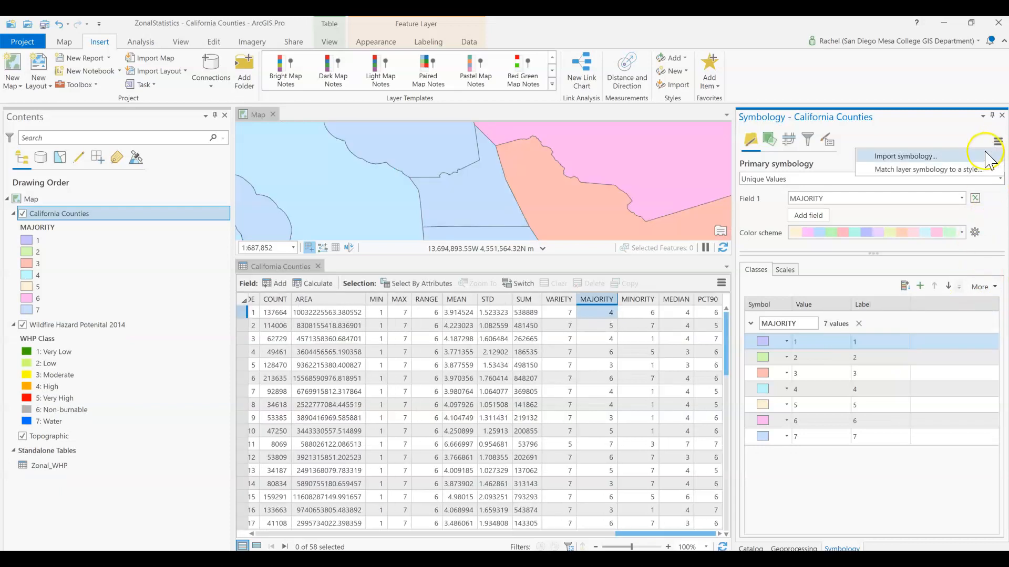
pyautogui.click(993, 156)
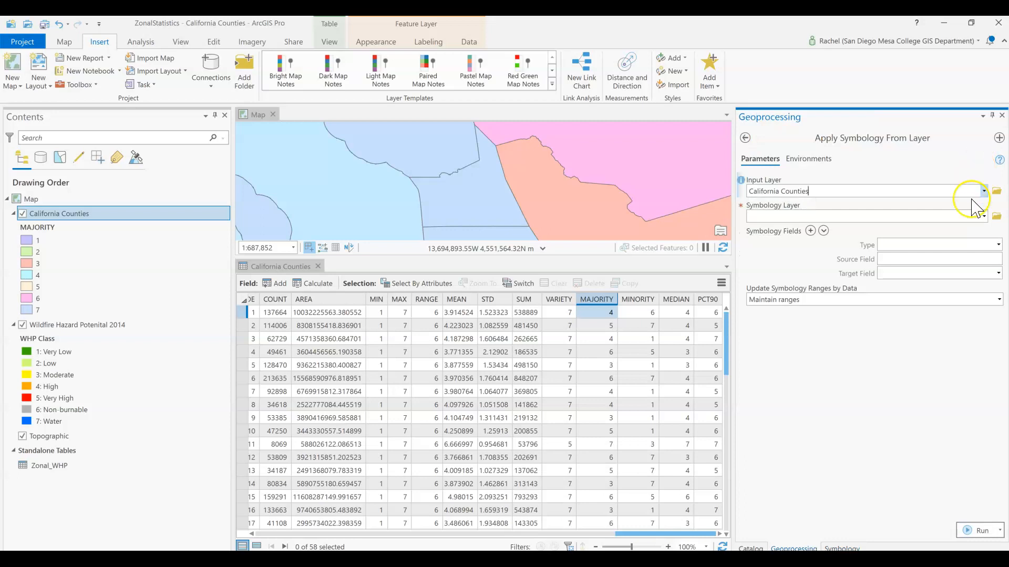
pyautogui.click(996, 216)
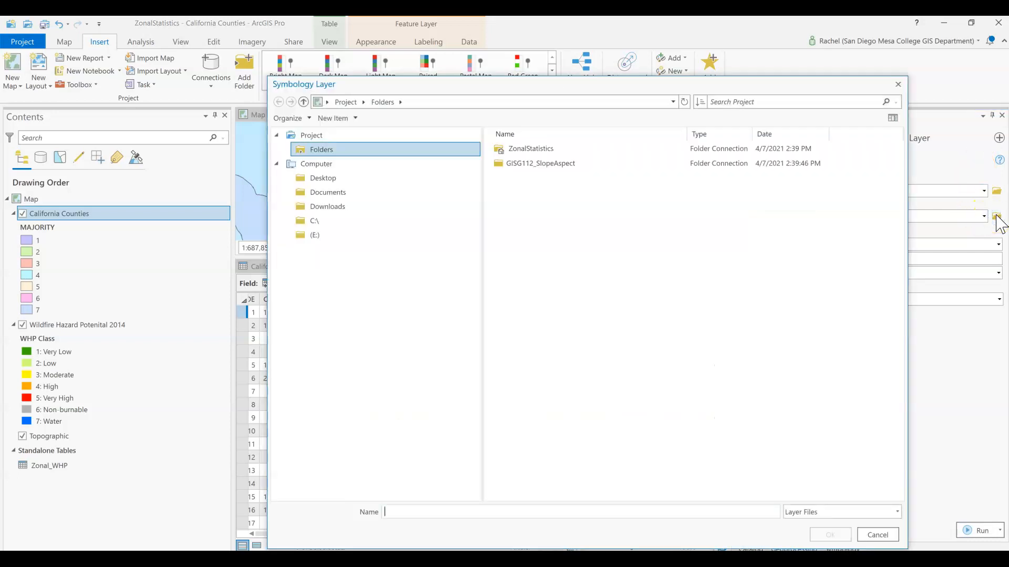
pyautogui.doubleClick(541, 167)
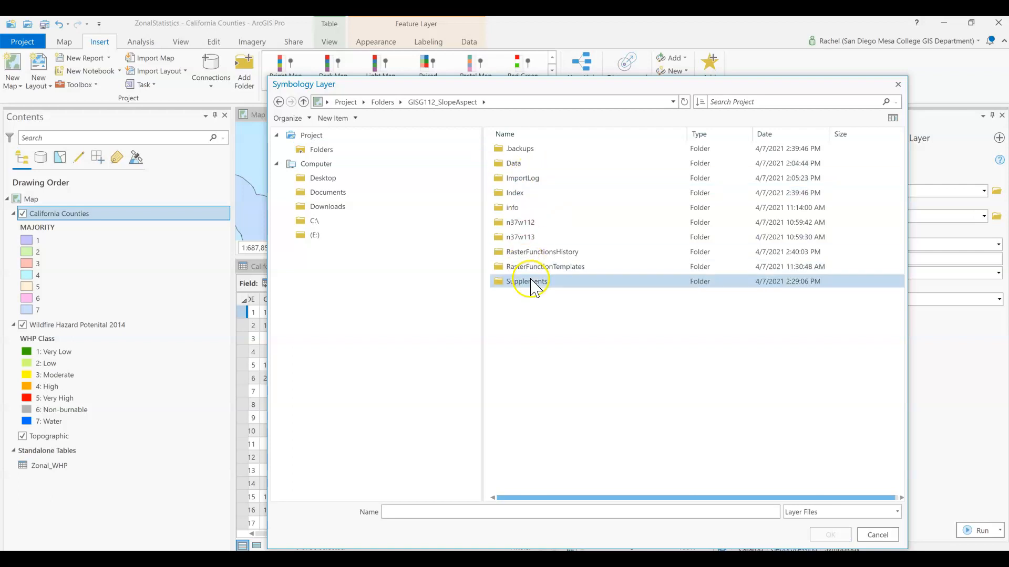
pyautogui.doubleClick(530, 281)
pyautogui.click(525, 162)
pyautogui.click(525, 149)
pyautogui.click(827, 535)
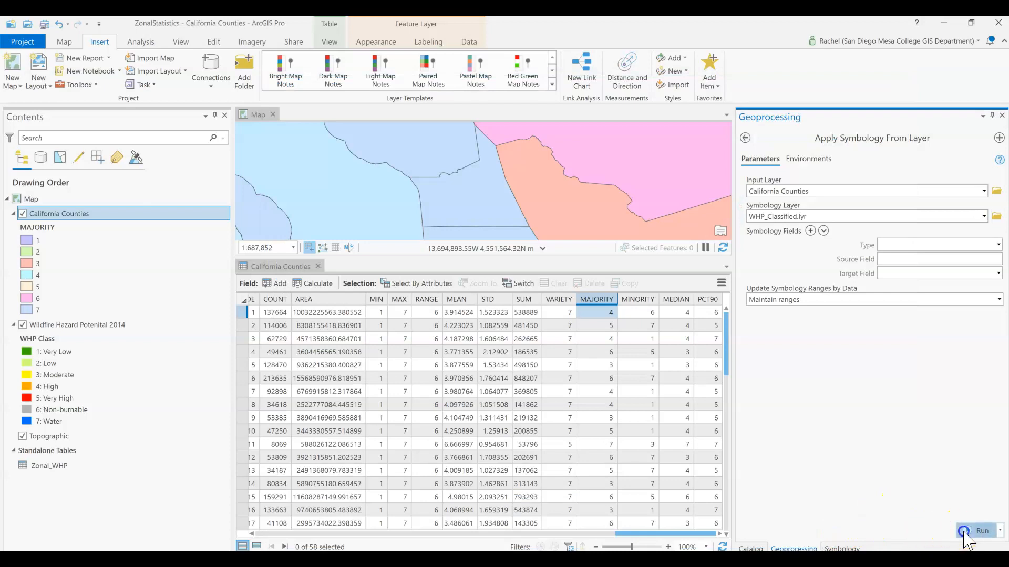
pyautogui.click(978, 530)
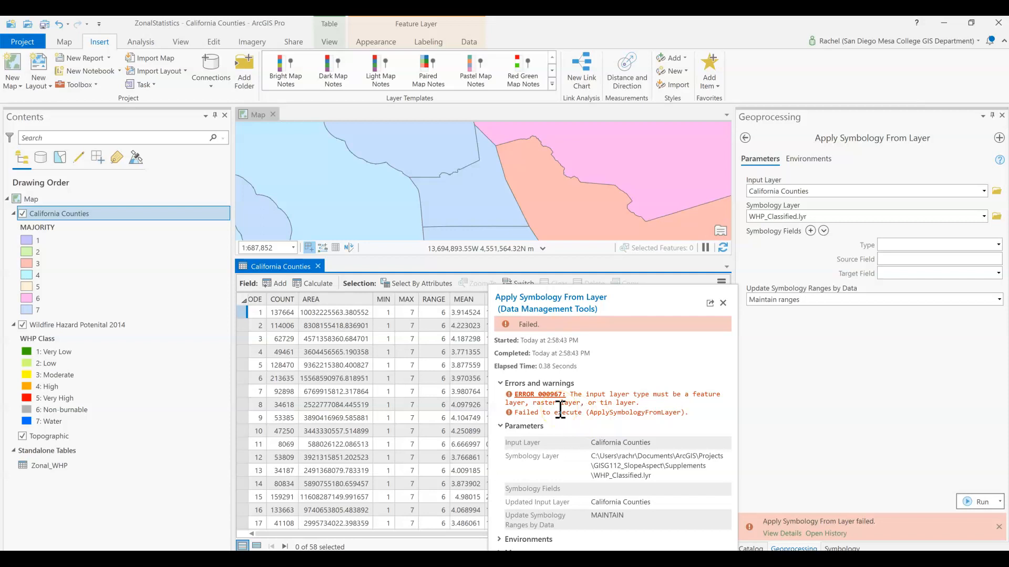
pyautogui.click(723, 302)
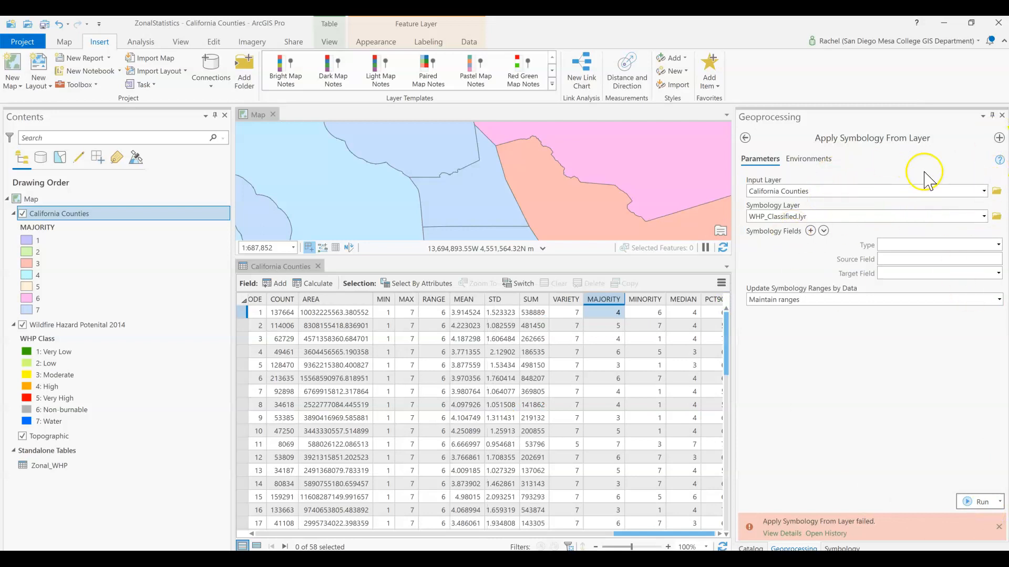
pyautogui.click(745, 138)
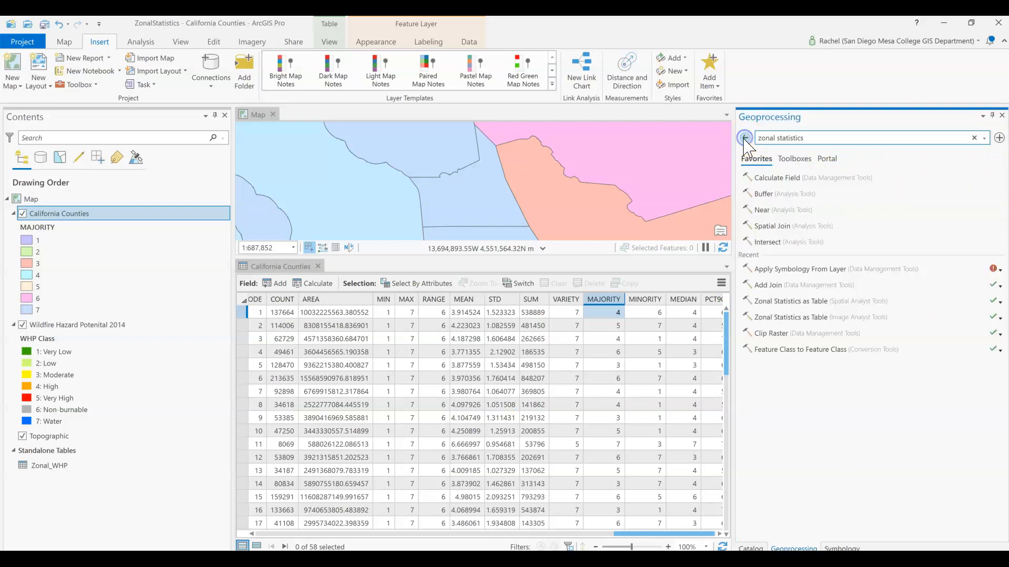
pyautogui.click(842, 548)
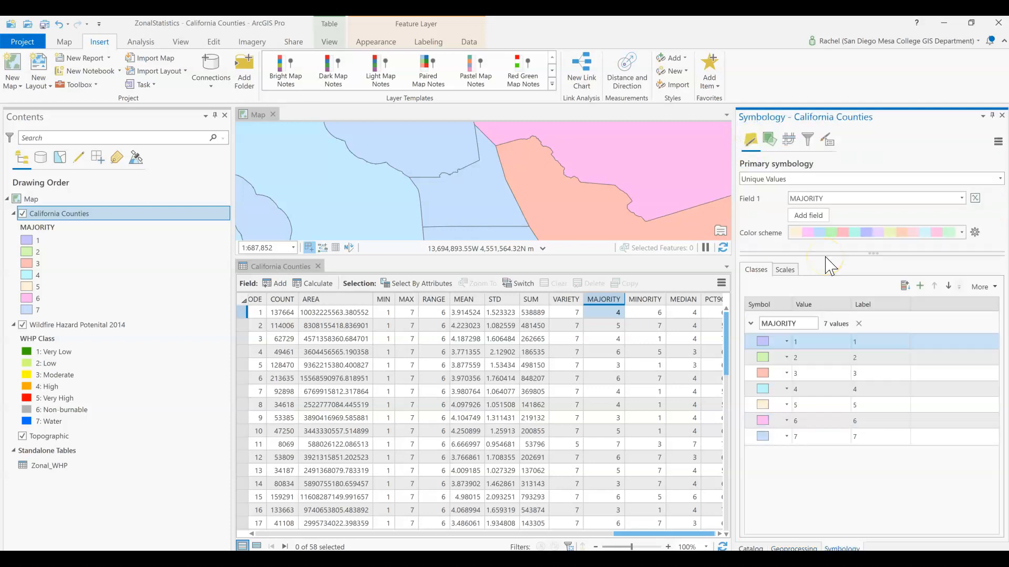
pyautogui.click(998, 142)
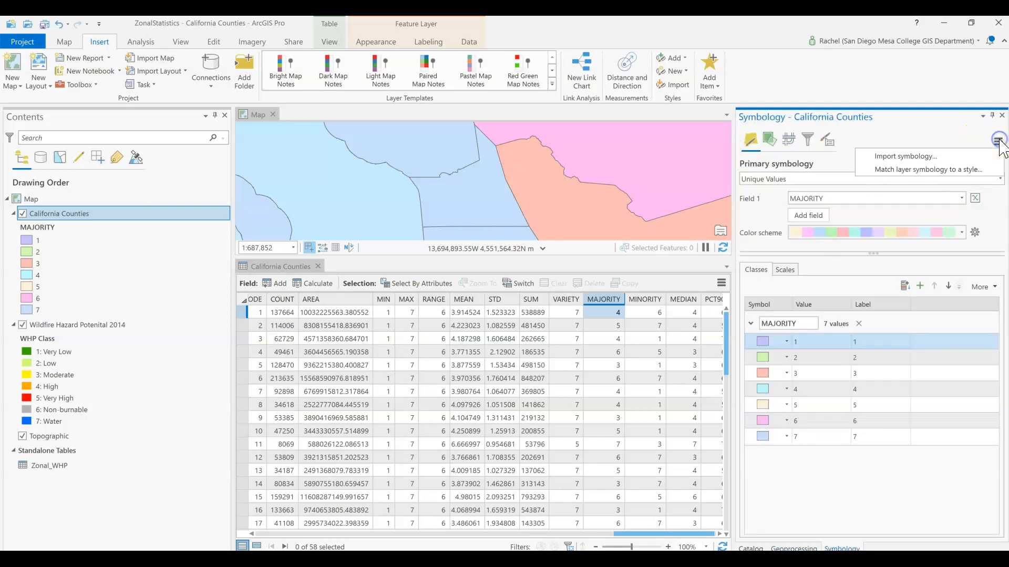
pyautogui.click(980, 169)
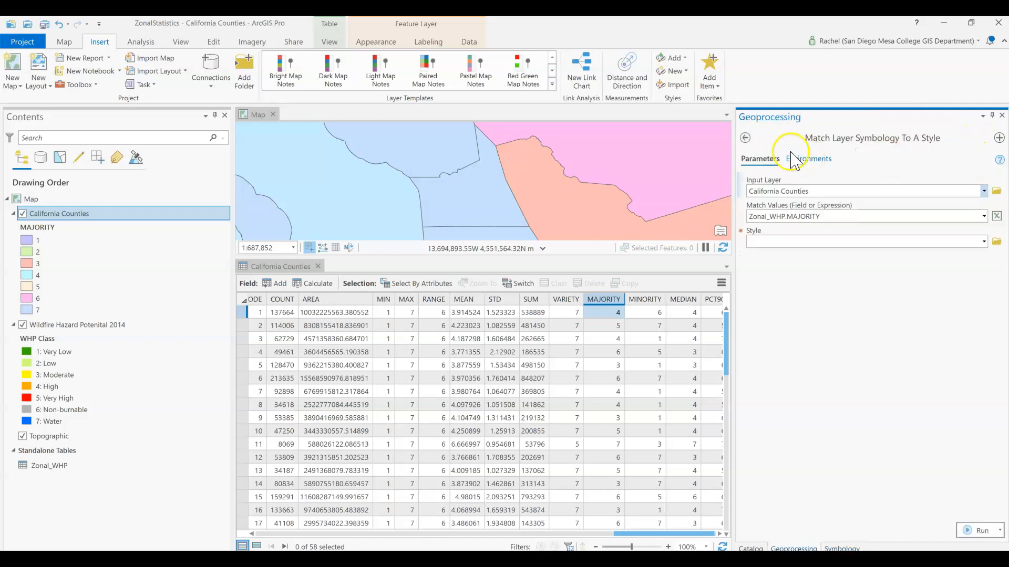
pyautogui.click(746, 140)
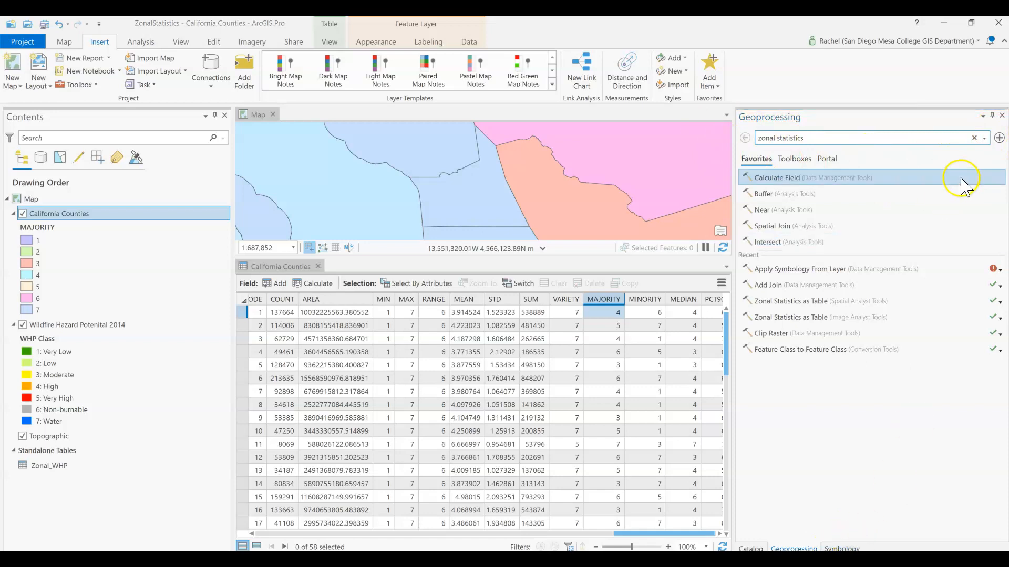
# - Try to import the symbology of Wildfire Hazard Potenital 2014 into California Counties, with Value field as type and MAJORITY as target field
pyautogui.click(848, 549)
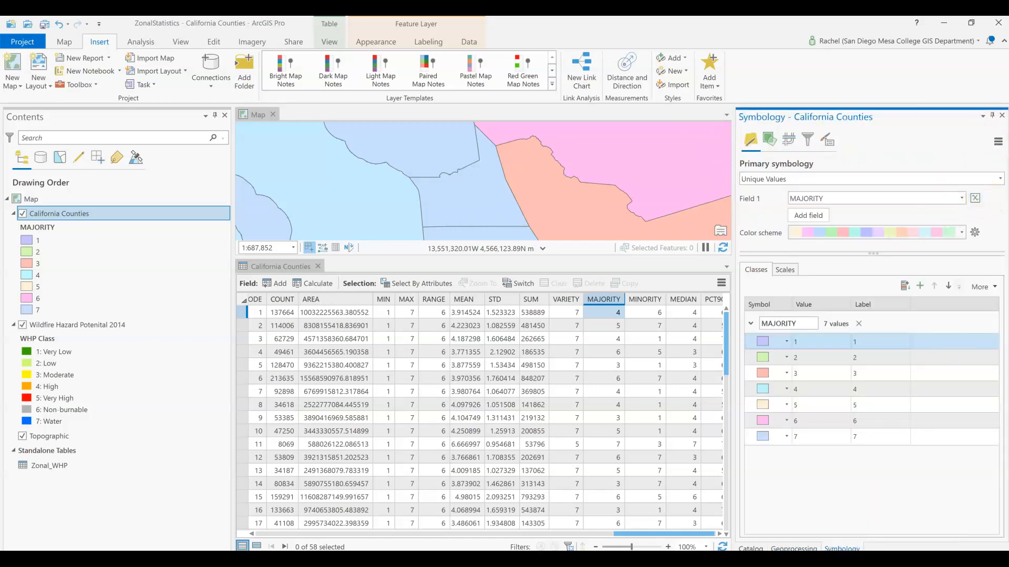
pyautogui.click(1000, 141)
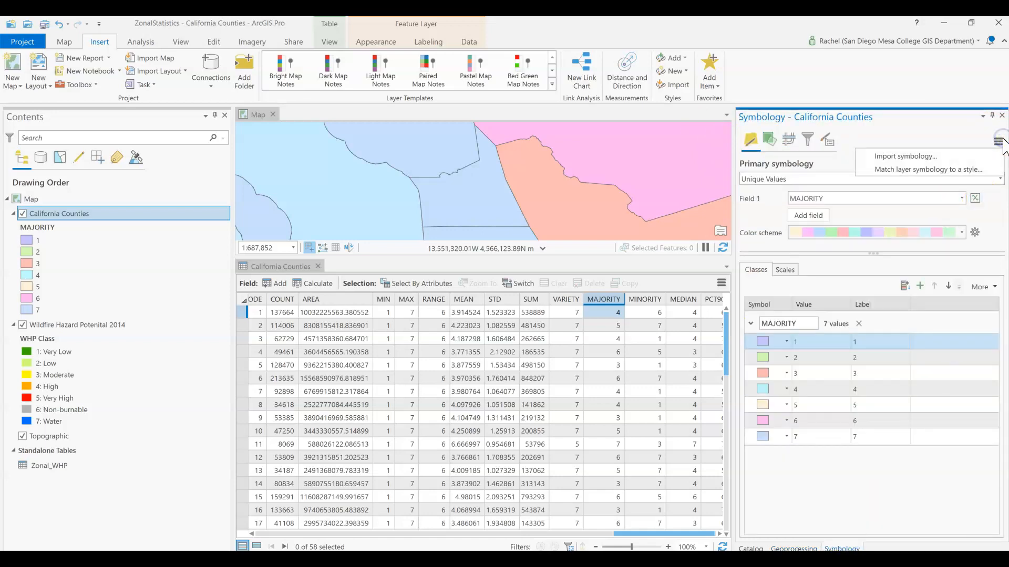
pyautogui.click(974, 162)
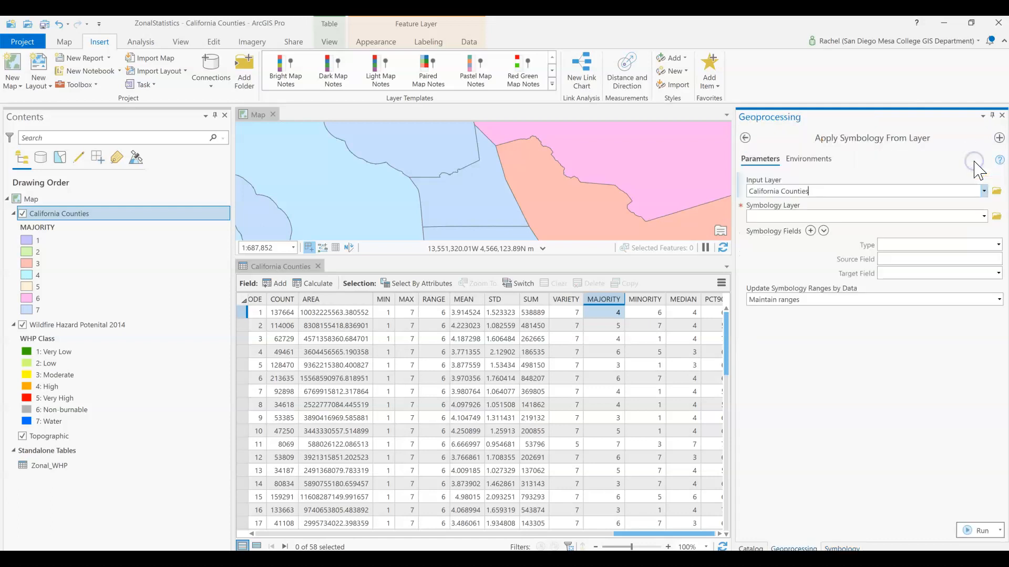
pyautogui.click(983, 216)
pyautogui.click(961, 244)
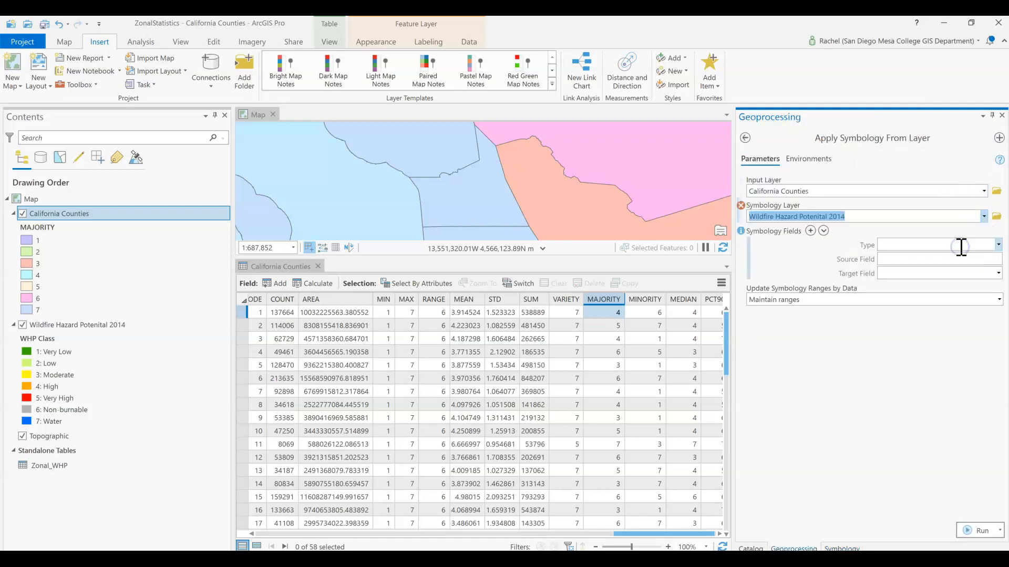
pyautogui.click(998, 245)
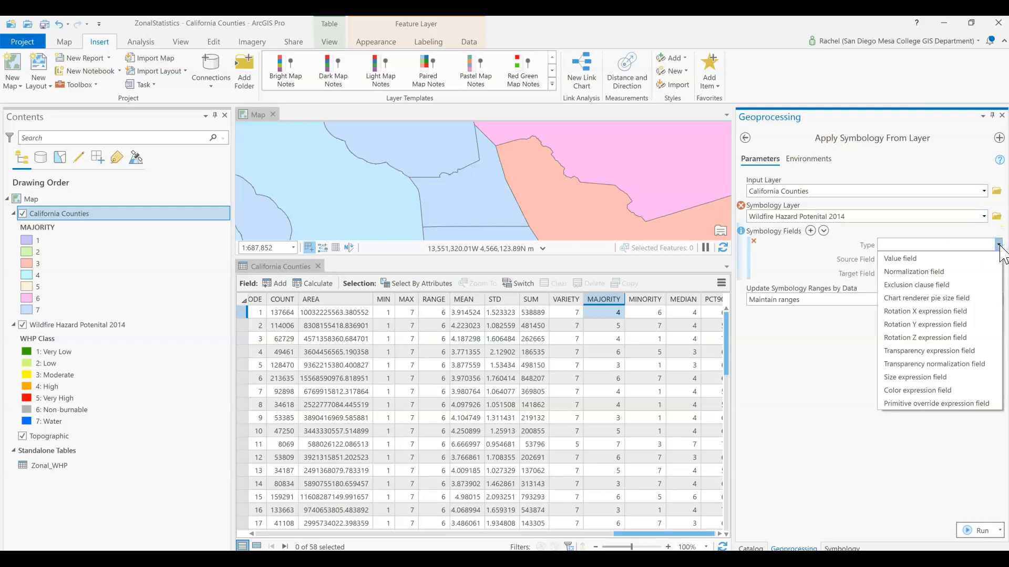
pyautogui.click(988, 259)
pyautogui.click(989, 259)
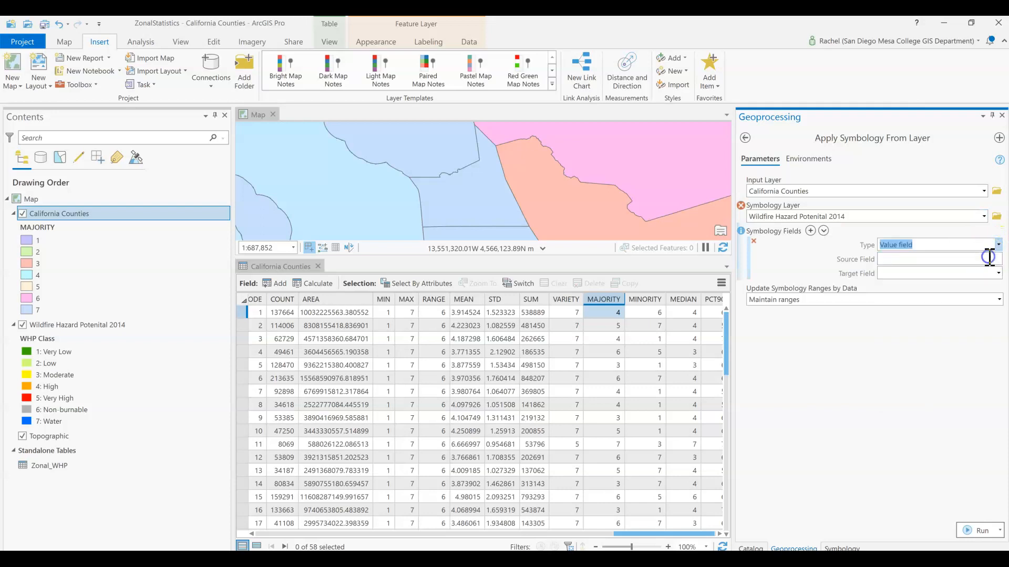
pyautogui.click(998, 273)
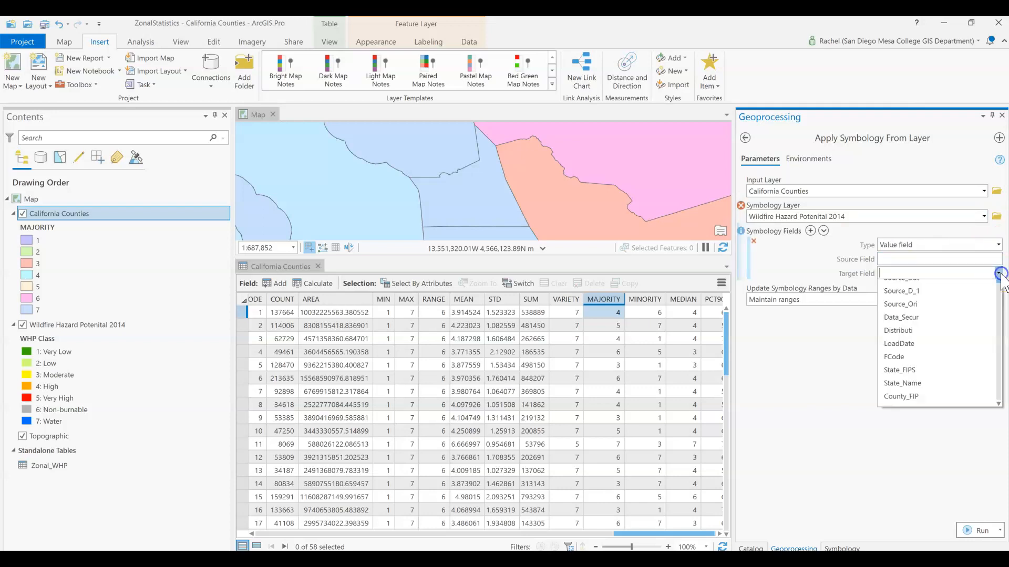
pyautogui.scroll(-7, 988, 428)
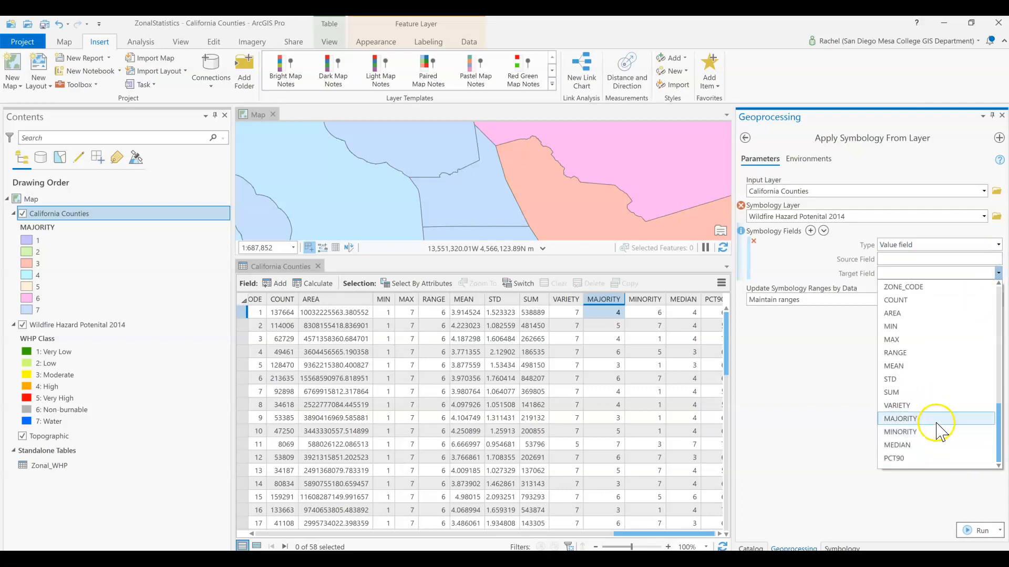
pyautogui.click(936, 420)
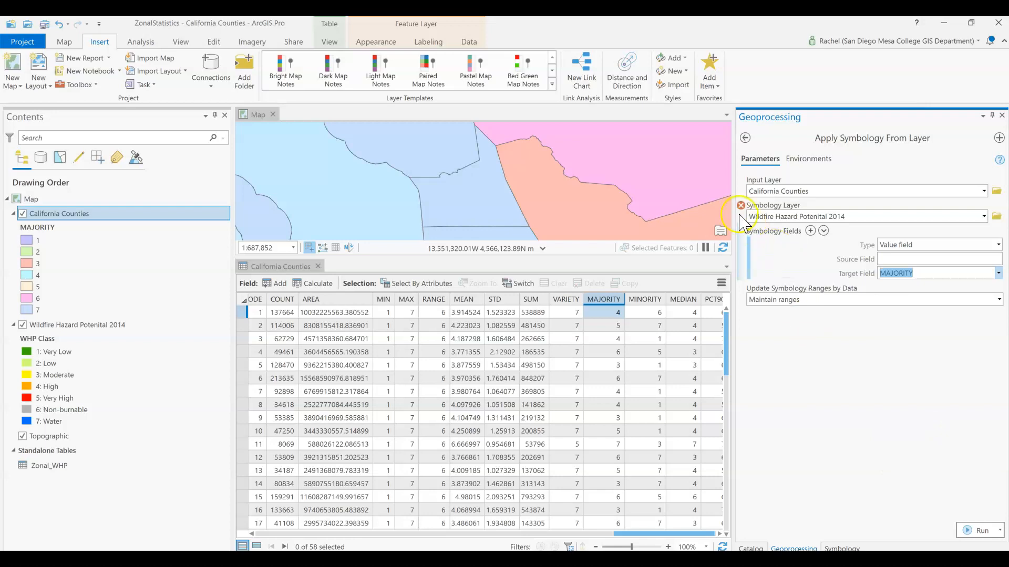
pyautogui.moveTo(745, 213)
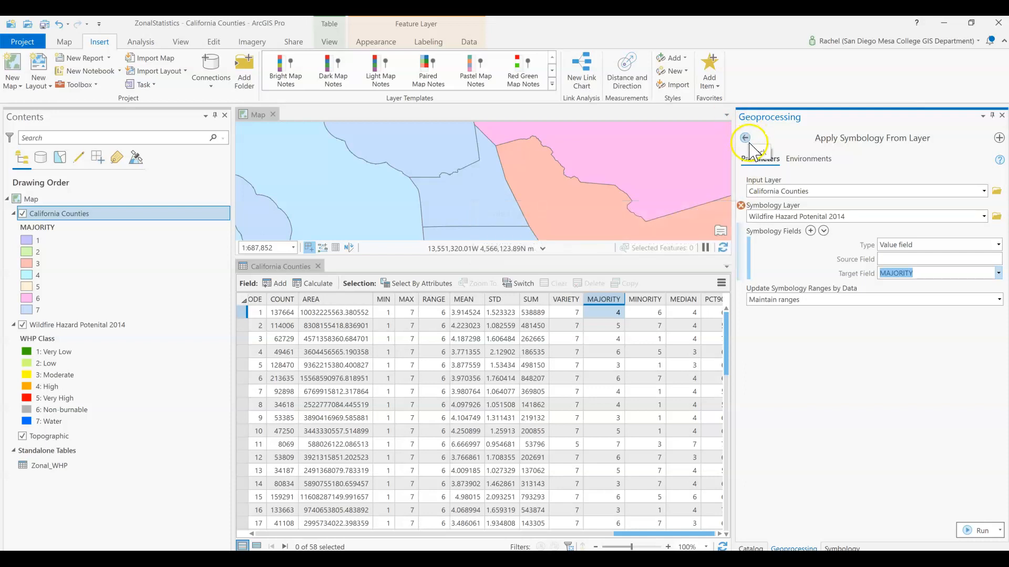
pyautogui.click(745, 138)
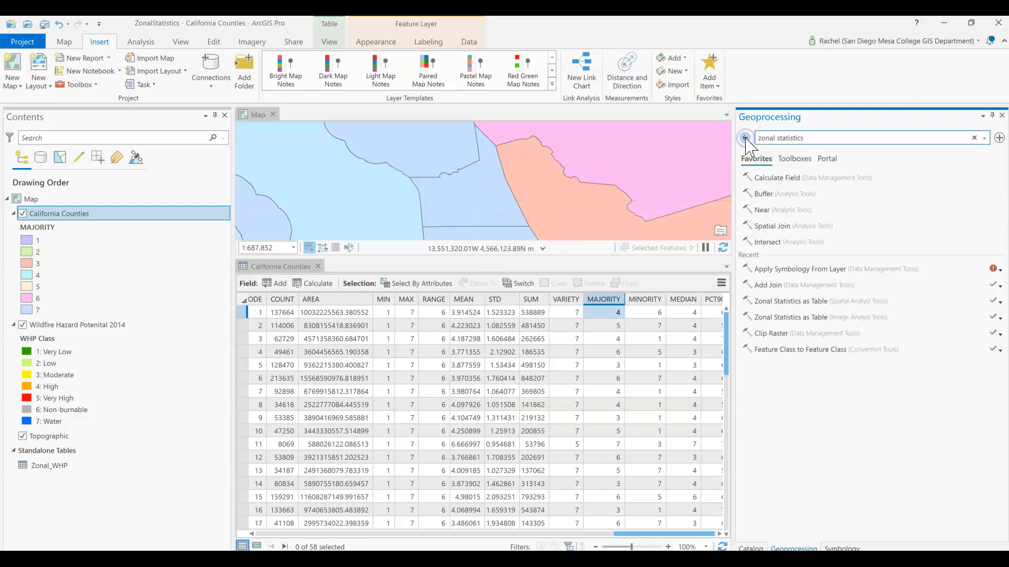
pyautogui.click(847, 548)
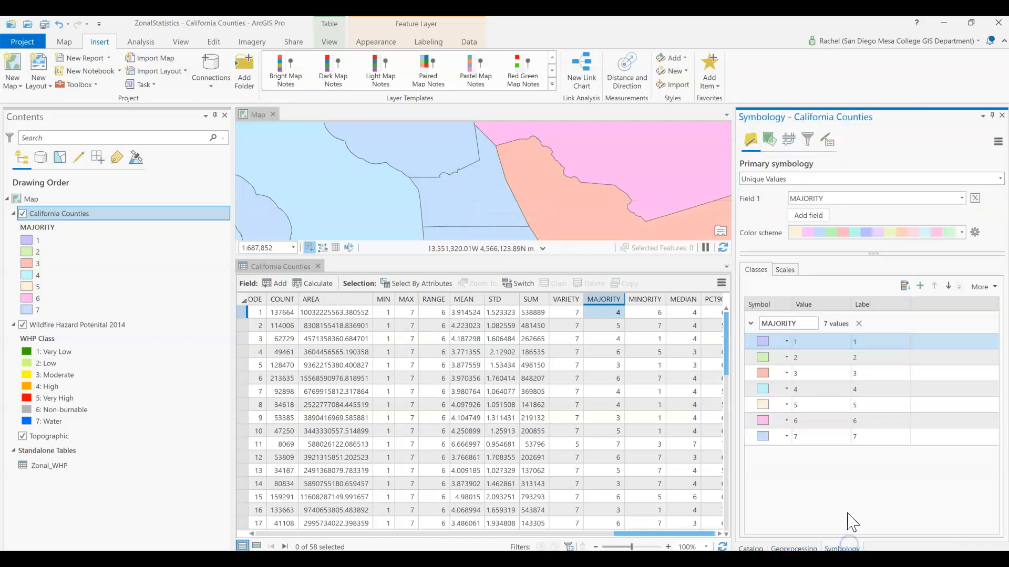
pyautogui.click(957, 232)
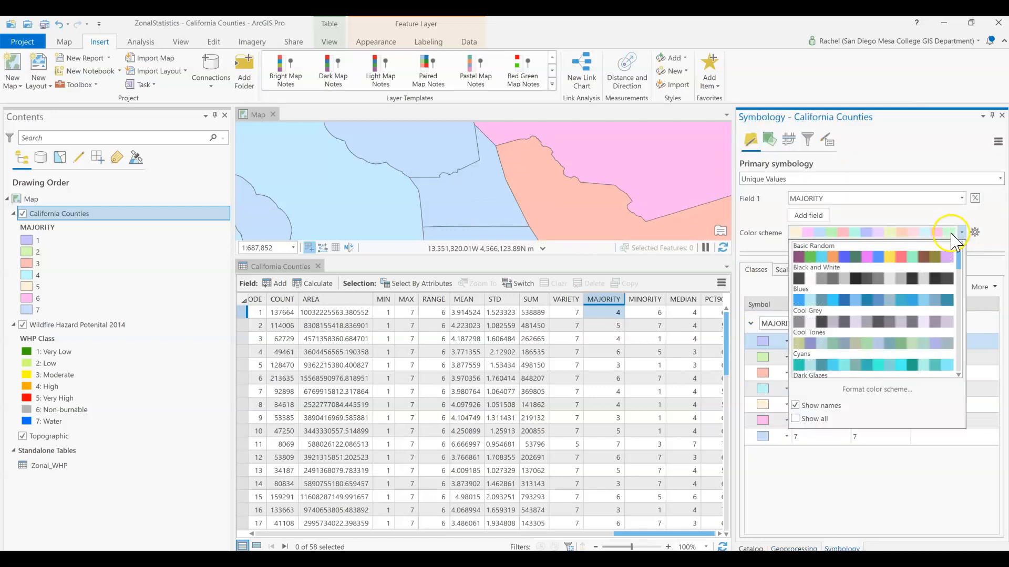
pyautogui.scroll(-4, 867, 352)
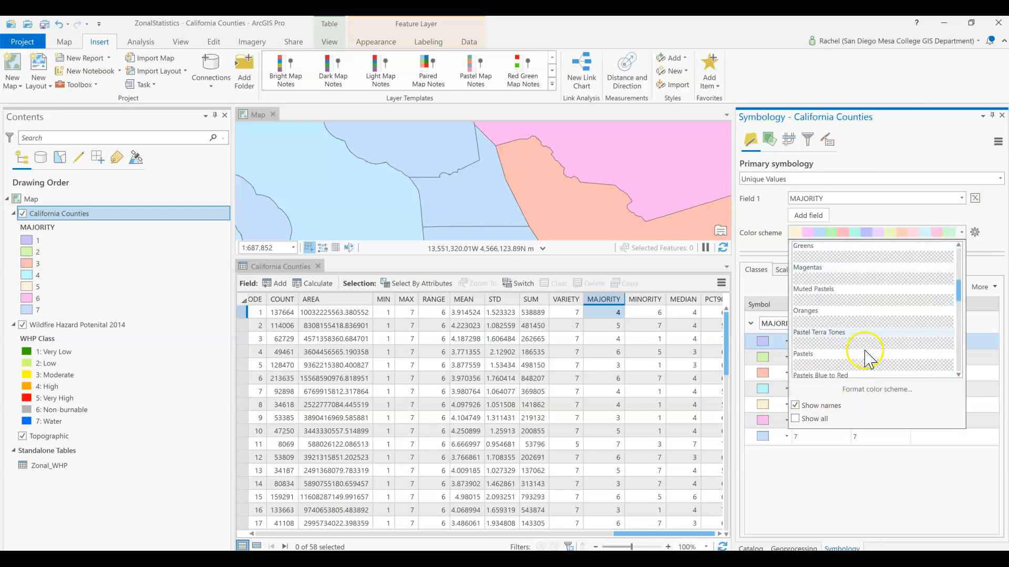
pyautogui.scroll(-3, 867, 354)
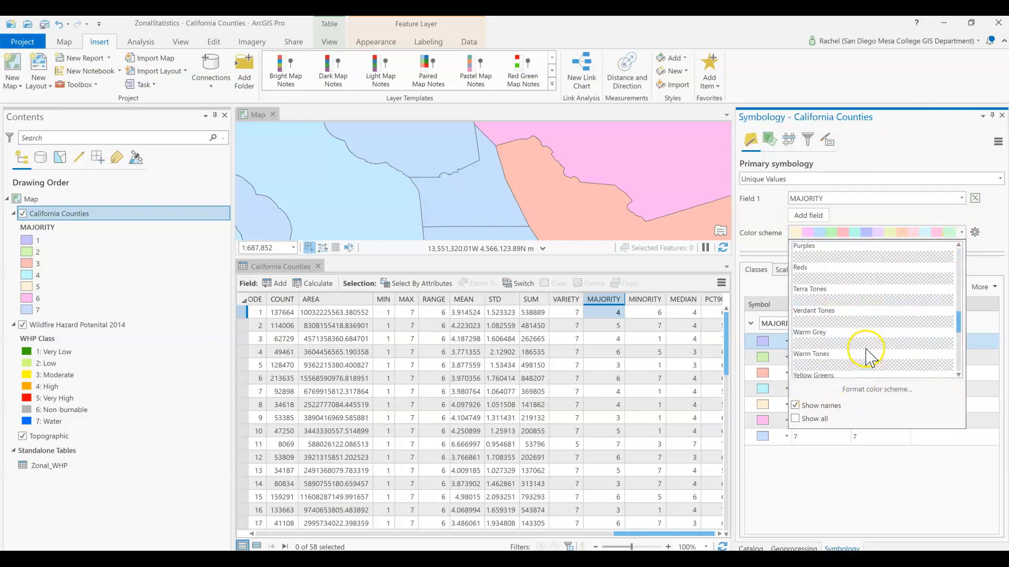
pyautogui.click(854, 175)
# - Symbolize California Counties with Graduated Colors based on the MAJORITY field
pyautogui.click(854, 179)
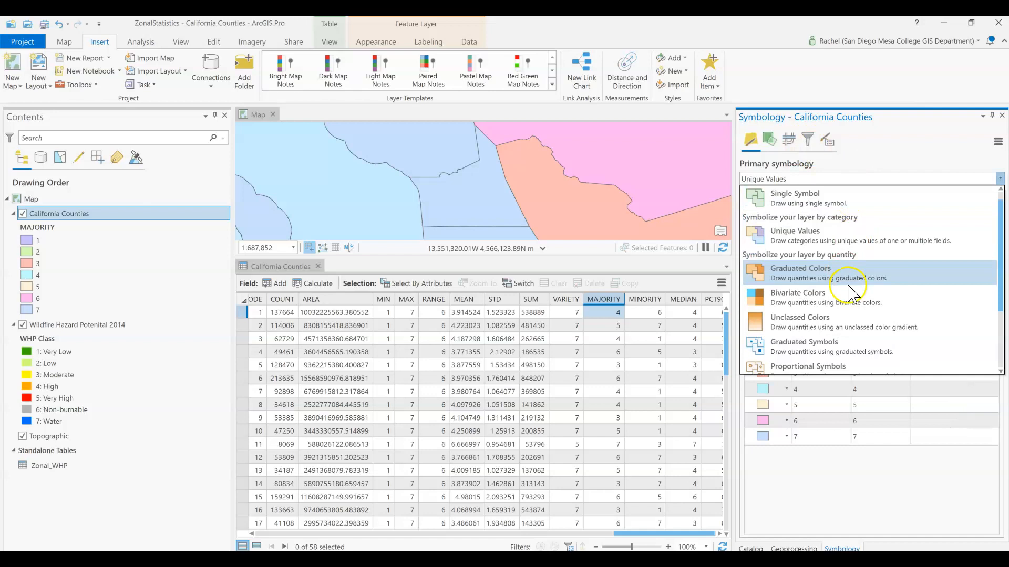
pyautogui.click(846, 282)
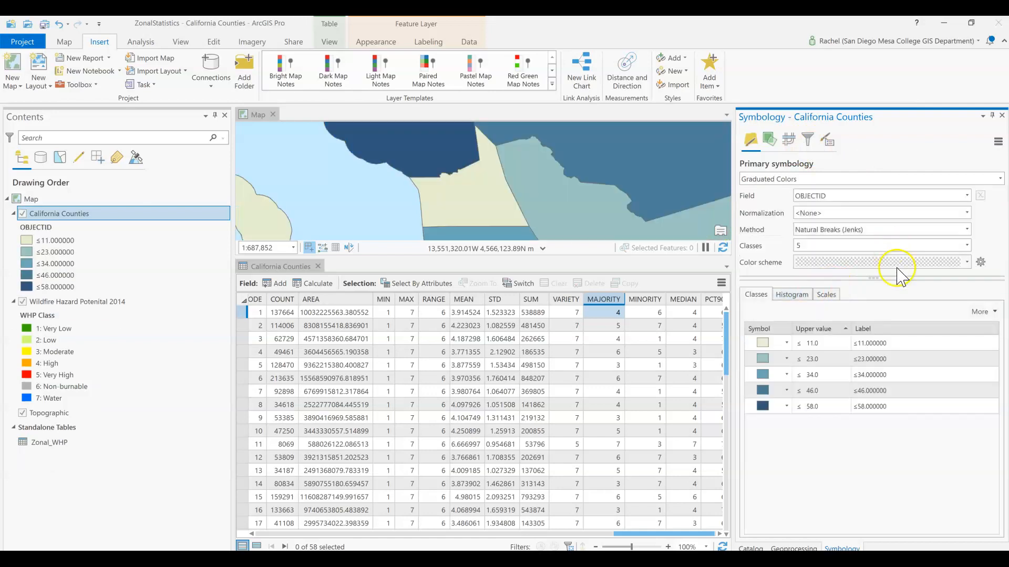
pyautogui.click(967, 196)
pyautogui.scroll(-1, 843, 318)
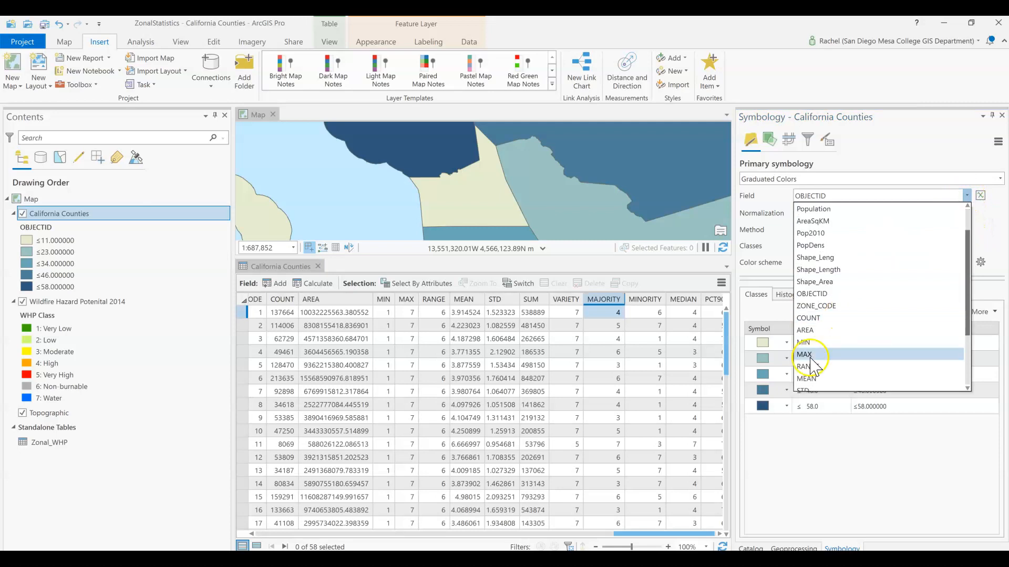
pyautogui.scroll(-1, 811, 388)
pyautogui.scroll(-1, 819, 386)
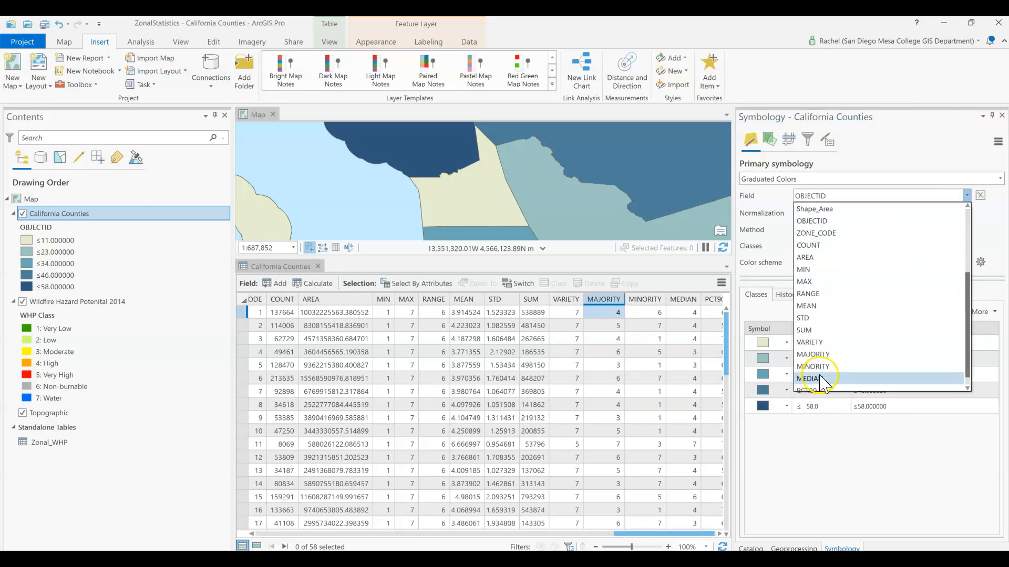
pyautogui.click(820, 354)
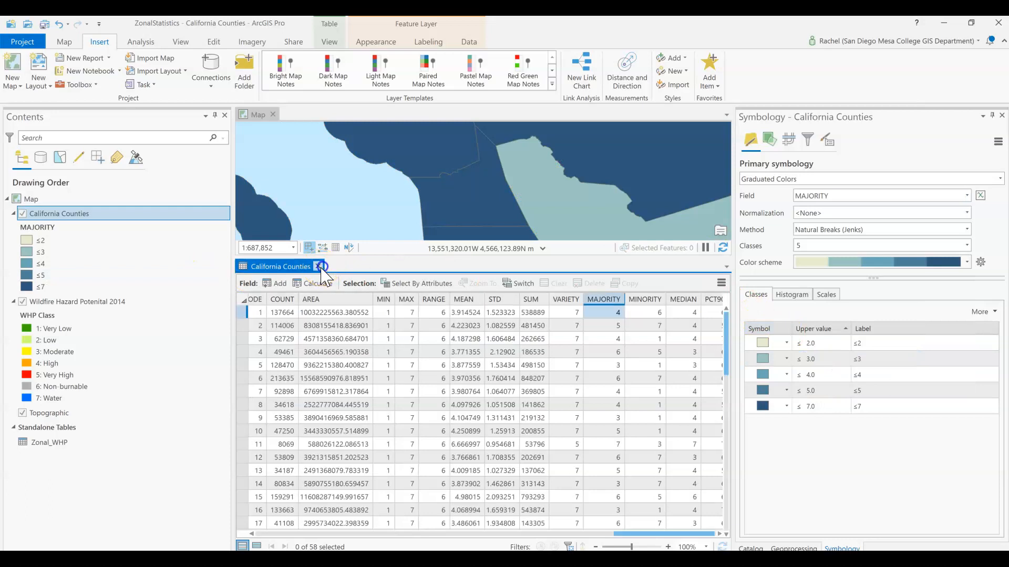
# - Close the California Counties attribute table and show the whole state on the map
pyautogui.click(318, 267)
pyautogui.scroll(-5, 551, 336)
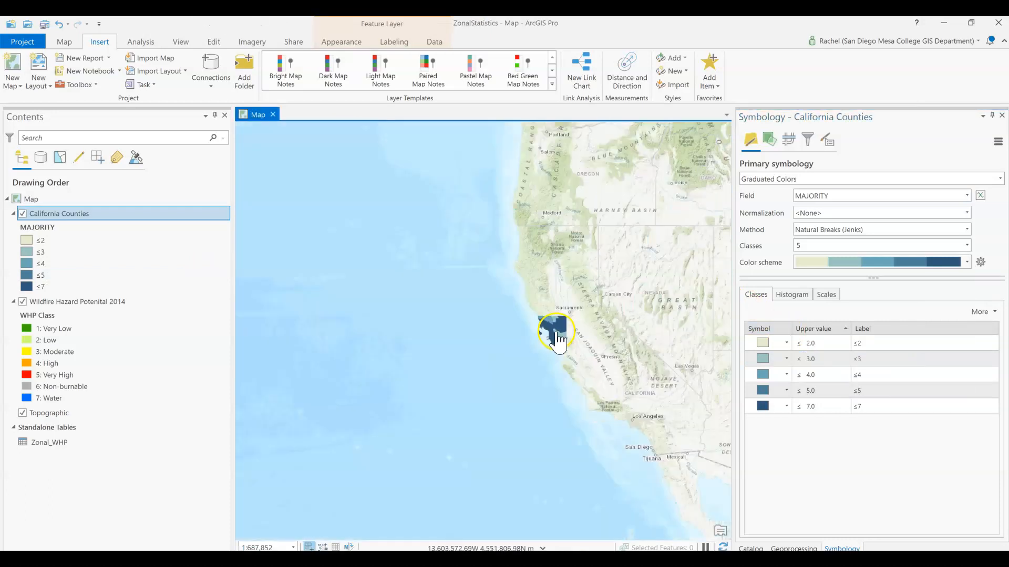
pyautogui.moveTo(551, 337); pyautogui.dragTo(437, 317)
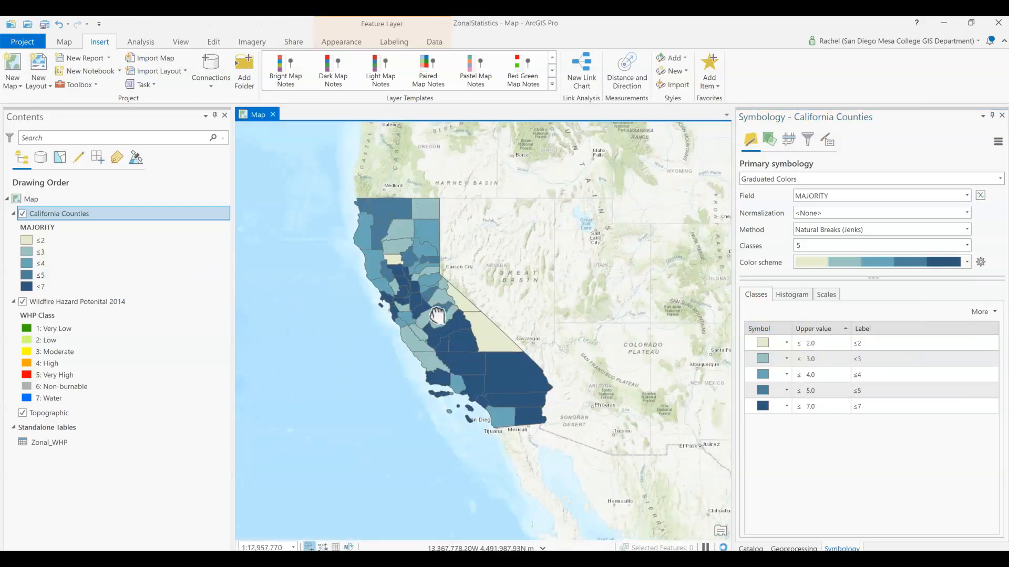
# - Set the California Counties classification to 7 classes and apply a green-yellow-red color scheme
pyautogui.click(966, 263)
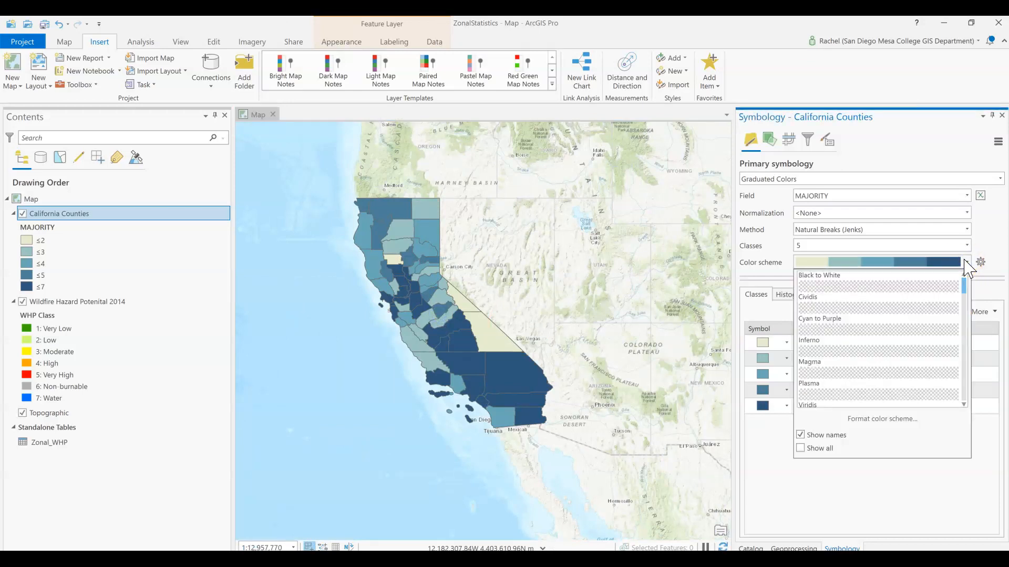
pyautogui.click(966, 242)
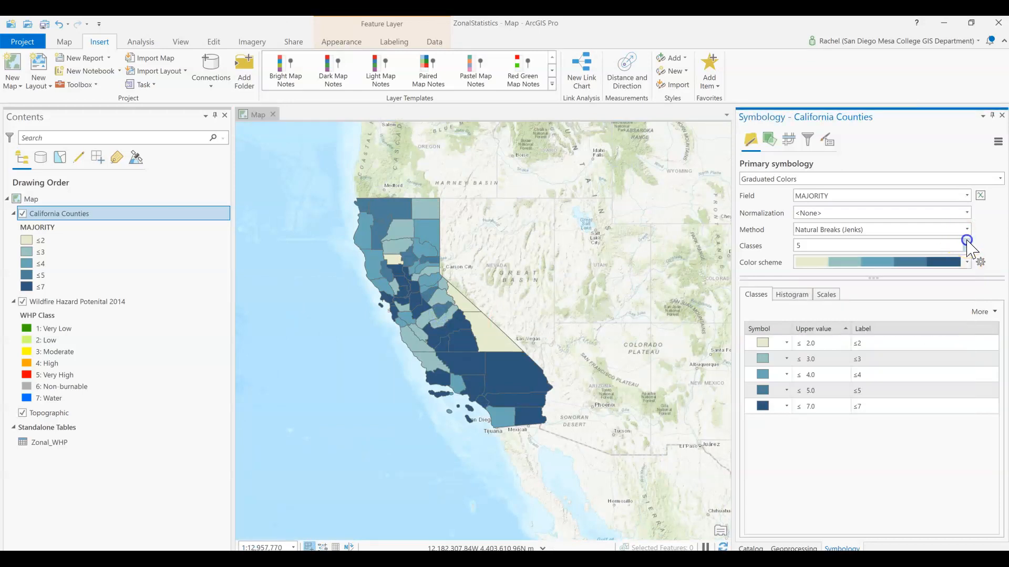
pyautogui.click(969, 245)
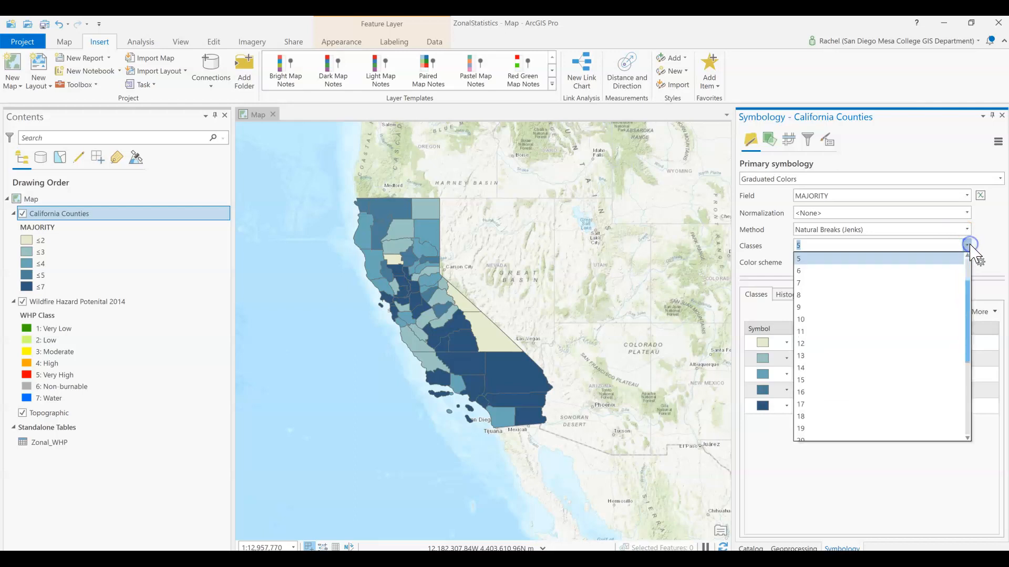
pyautogui.click(883, 280)
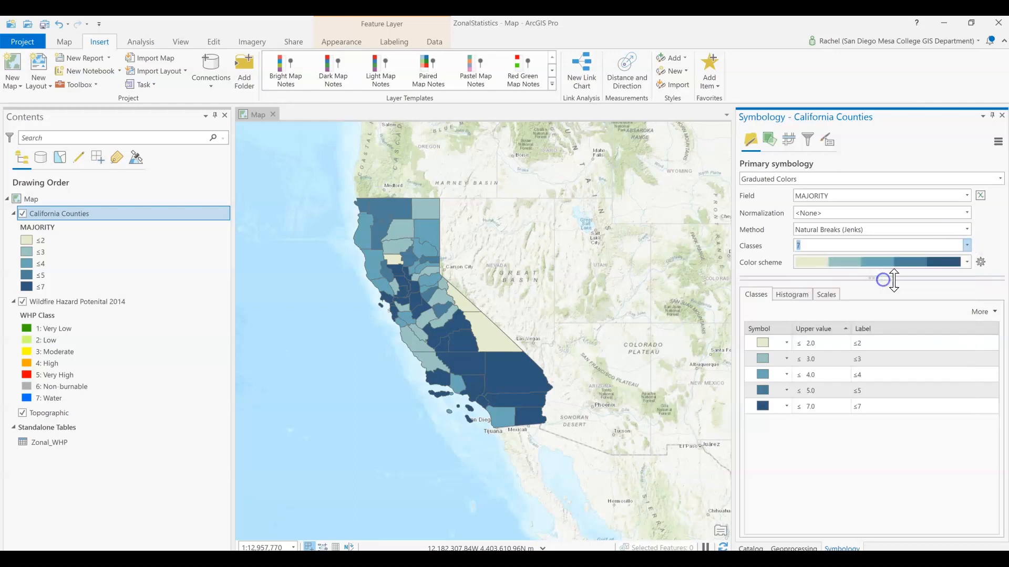
pyautogui.click(967, 262)
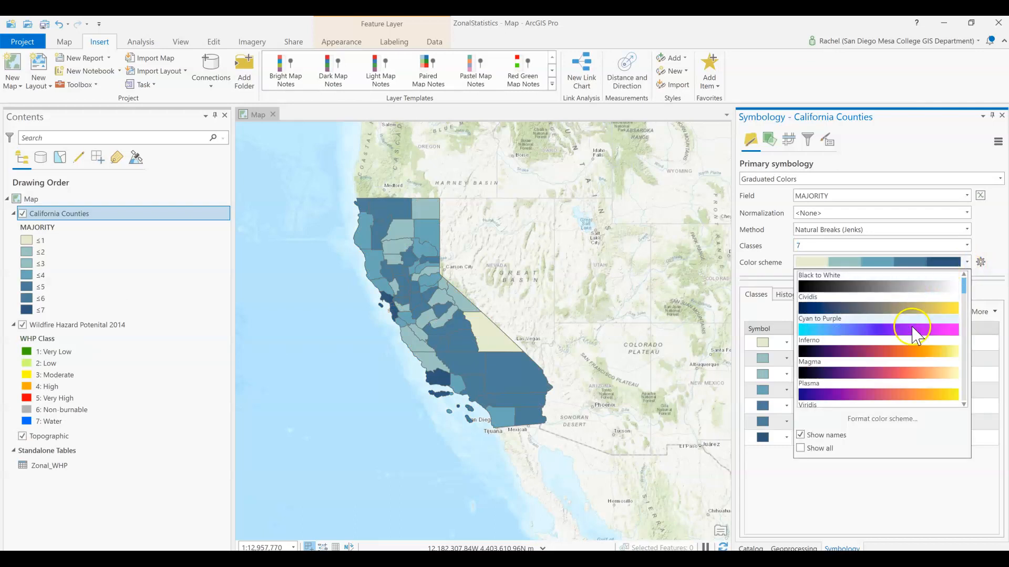
pyautogui.scroll(-1, 914, 329)
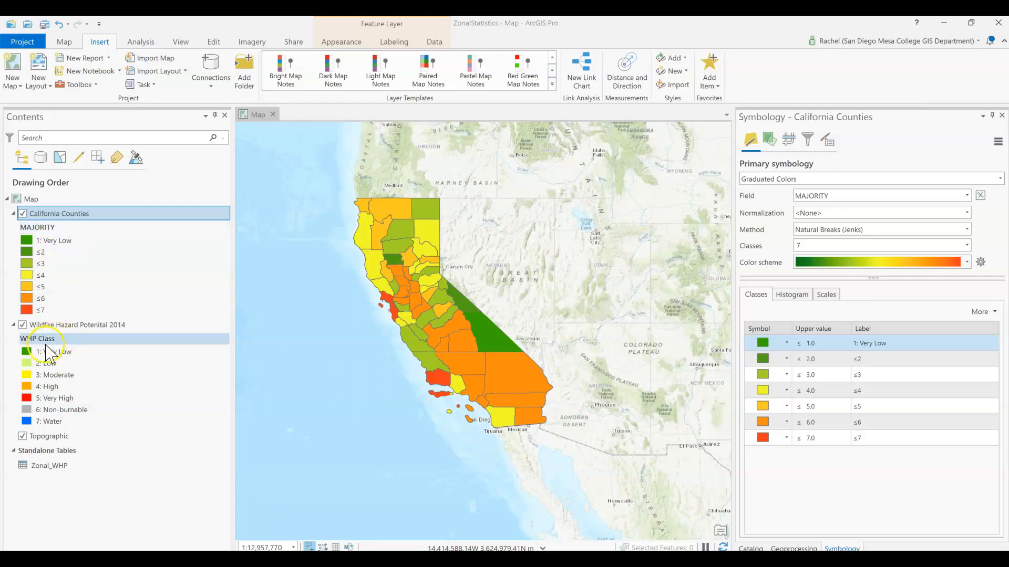
# - Copy HEX color 38A800 from the 1: Very Low class of Wildfire Hazard Potenital 2014 to the ≤2 class of California Counties
pyautogui.click(30, 367)
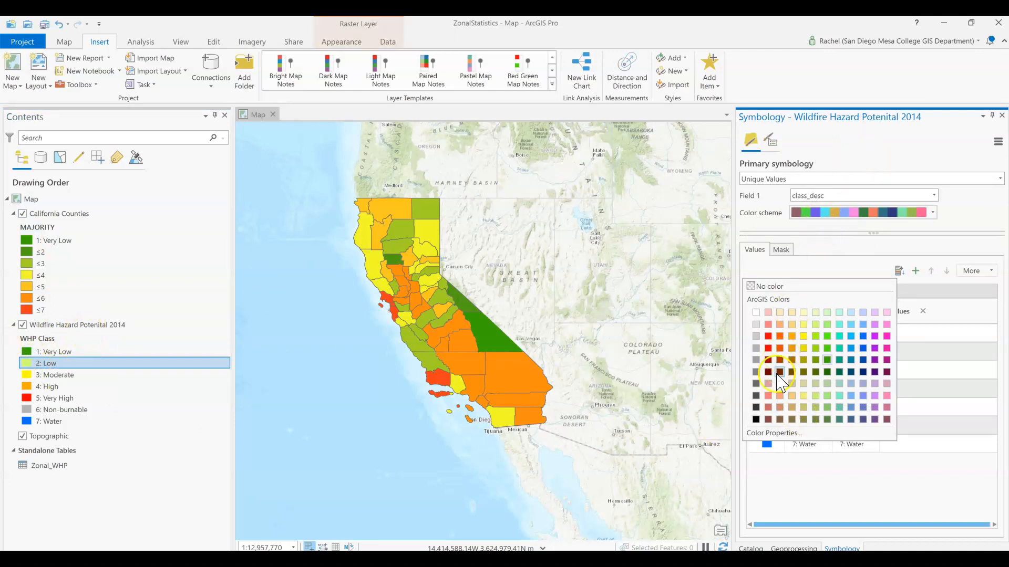
pyautogui.click(781, 433)
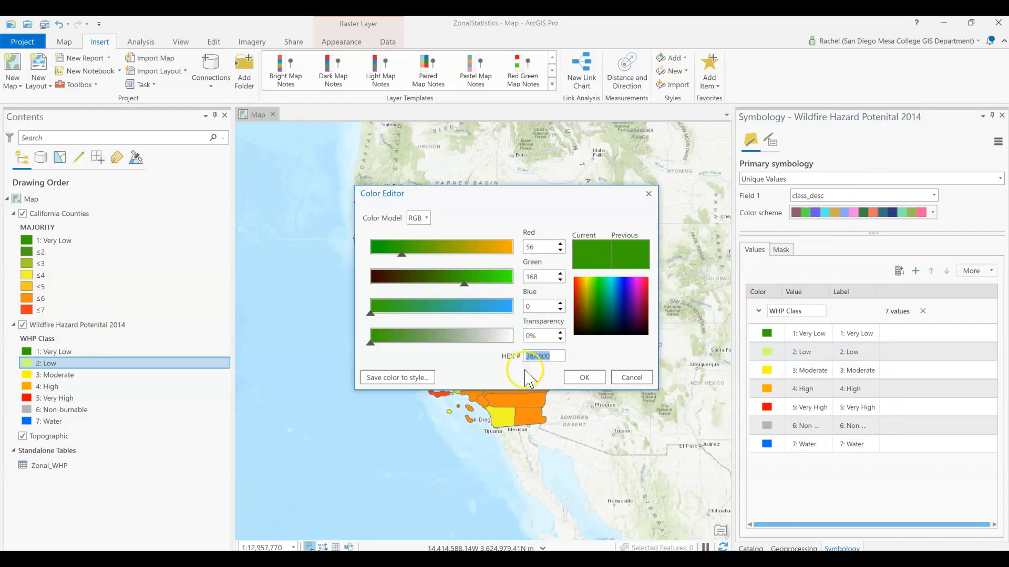
pyautogui.click(594, 379)
pyautogui.click(38, 257)
pyautogui.rightClick(30, 253)
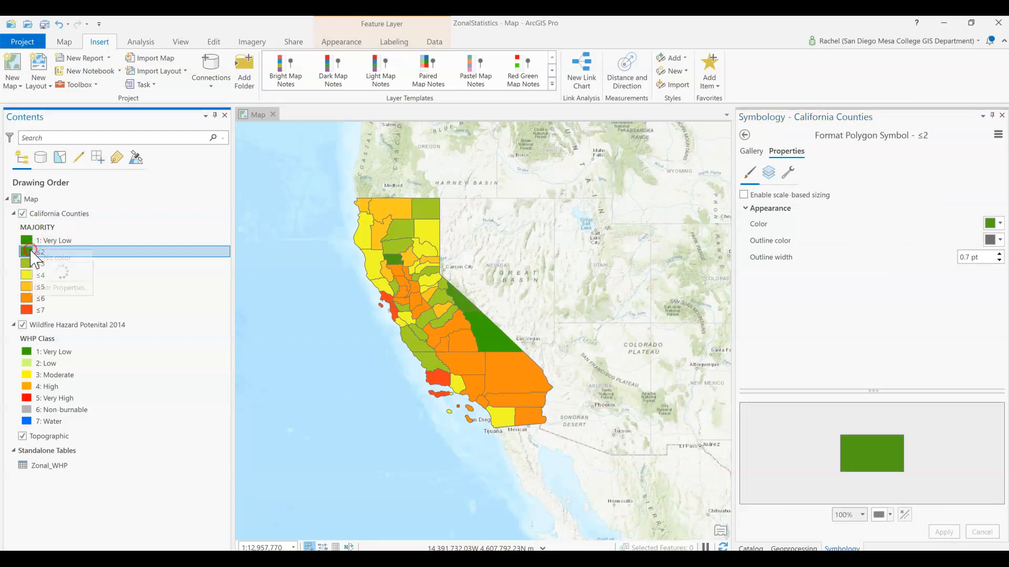
pyautogui.click(64, 406)
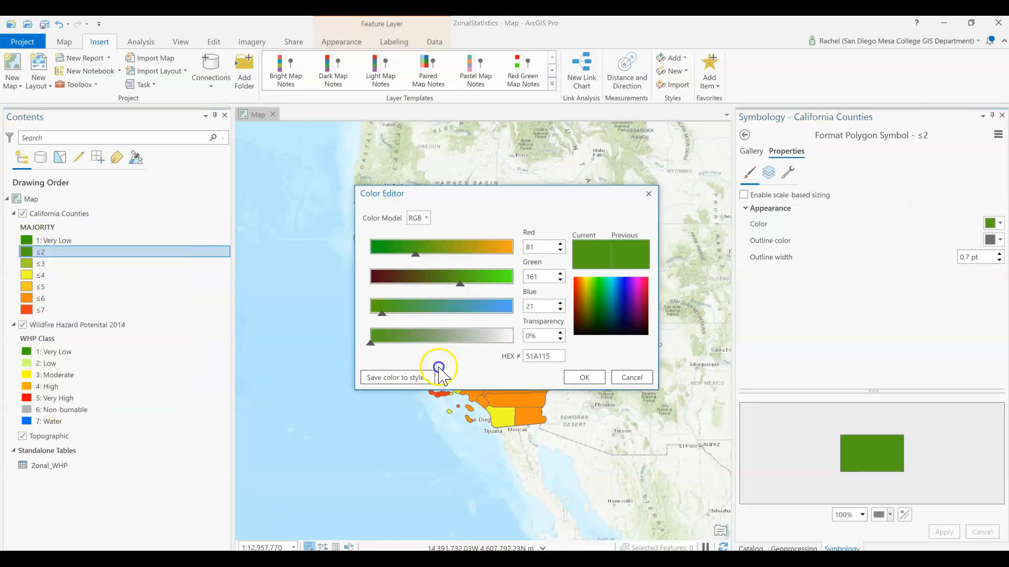
pyautogui.moveTo(558, 356); pyautogui.dragTo(503, 359)
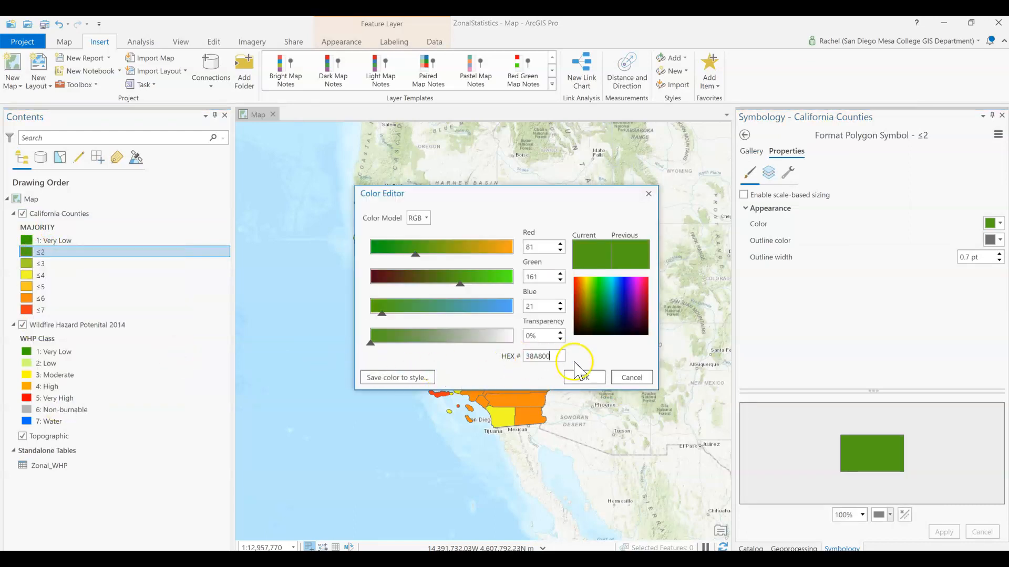
pyautogui.click(585, 377)
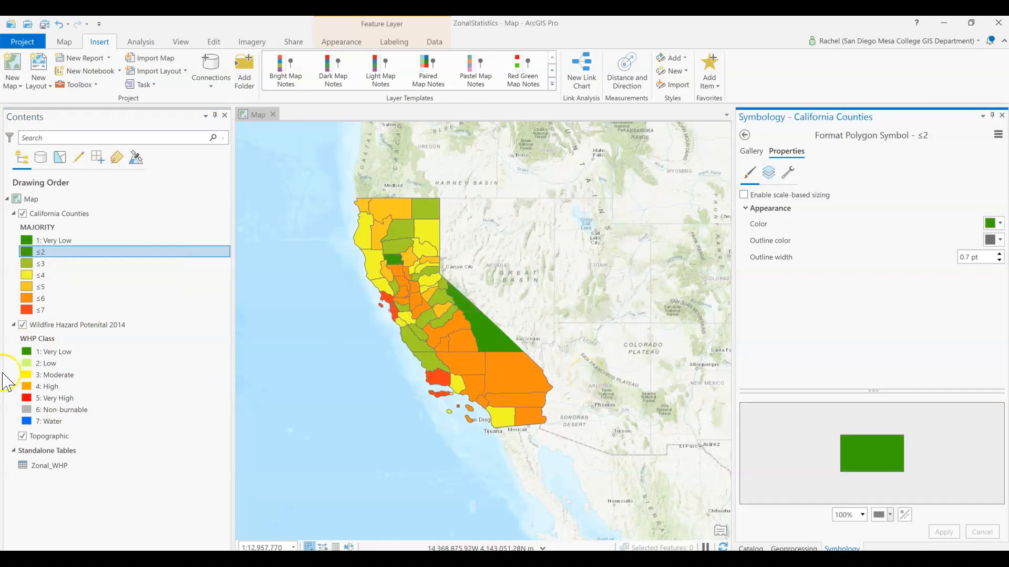
# - Copy HEX color D1FF73 from the 2: Low class of Wildfire Hazard Potenital 2014
pyautogui.click(27, 363)
pyautogui.click(767, 351)
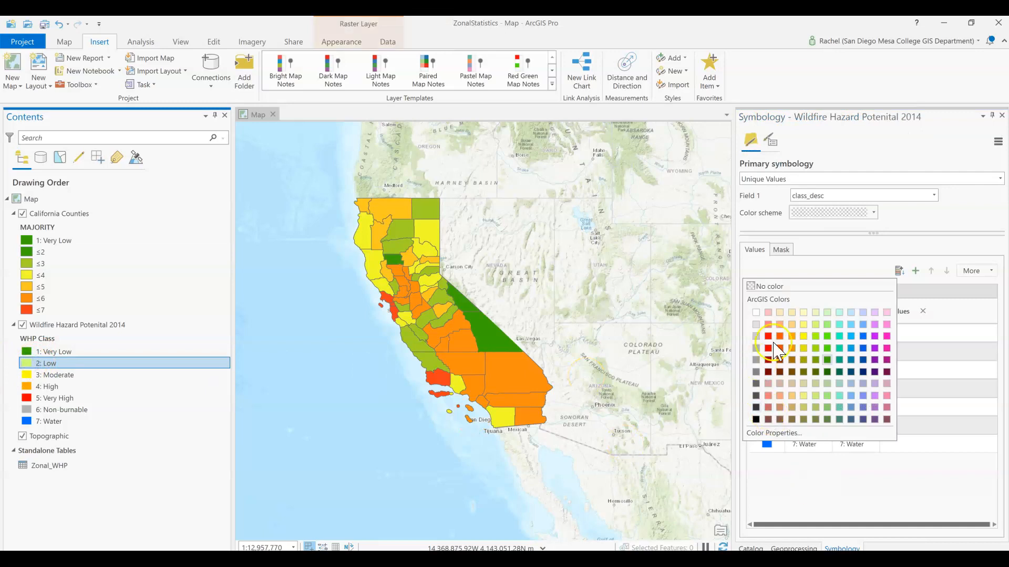
pyautogui.click(795, 492)
pyautogui.click(767, 351)
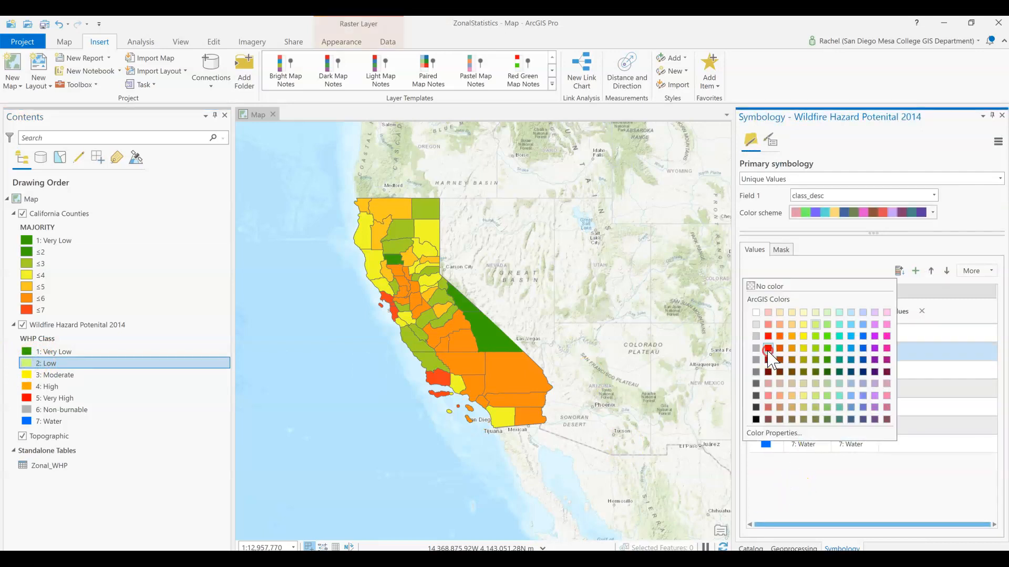
pyautogui.click(779, 435)
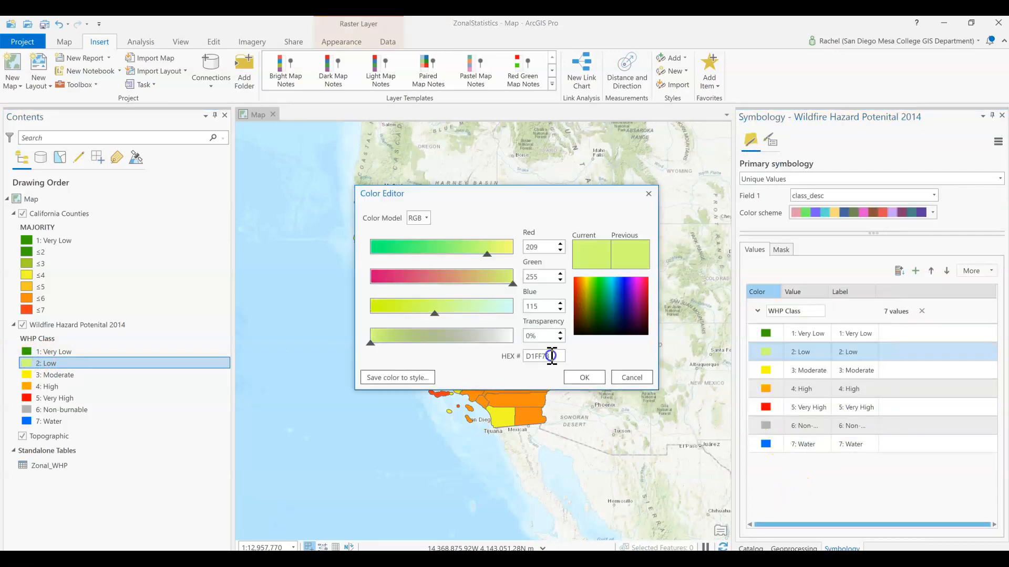
pyautogui.click(588, 377)
# - Apply the copied HEX color D1FF73 to the ≤2 class of California Counties
pyautogui.click(26, 251)
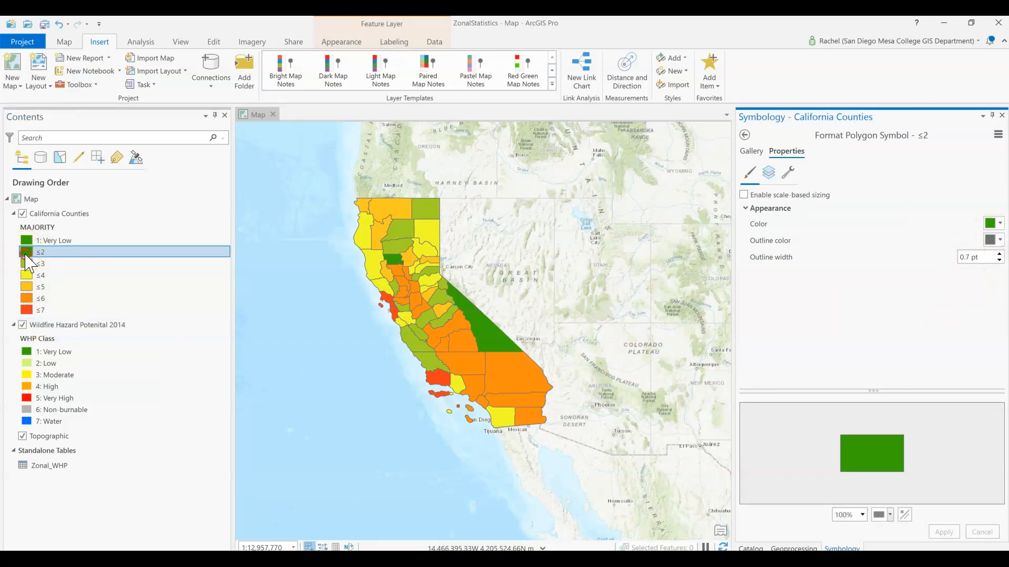
pyautogui.rightClick(26, 252)
pyautogui.click(49, 409)
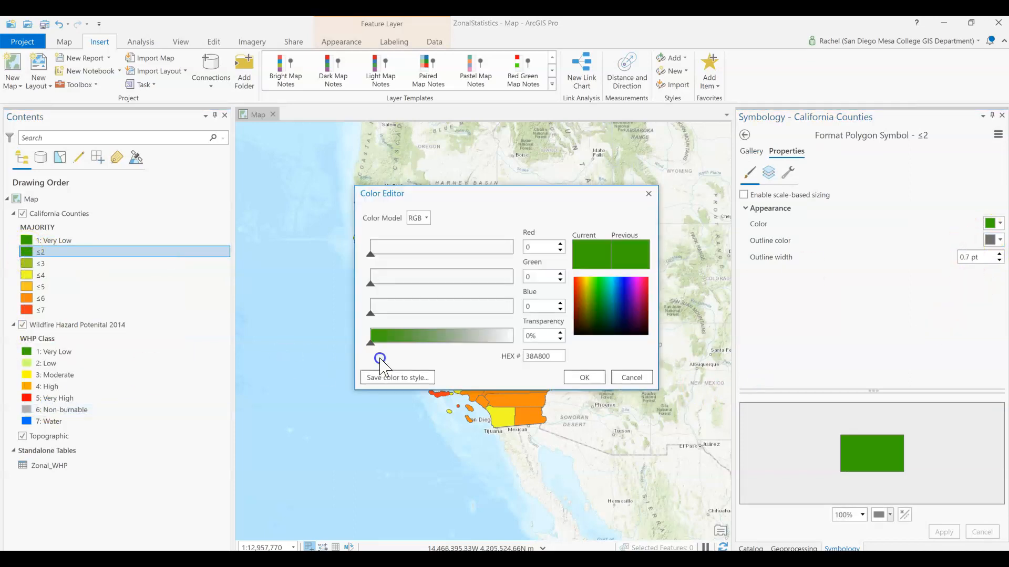
pyautogui.moveTo(544, 356); pyautogui.dragTo(510, 362)
pyautogui.hotkey('ctrl', 'v')
pyautogui.click(584, 377)
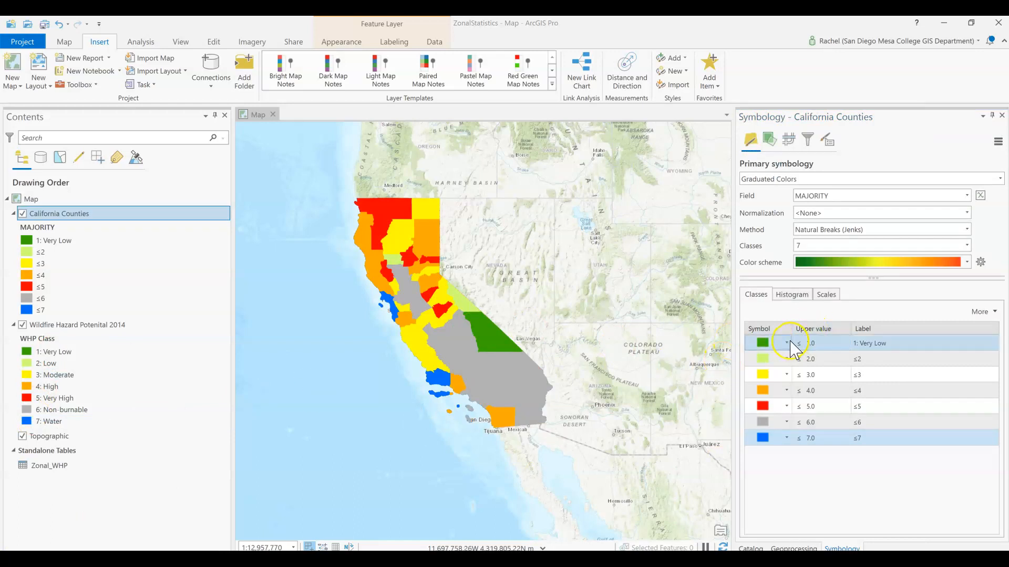
# - Give the ≤6 class of California Counties a dark gray outline and return to the class list
pyautogui.click(762, 423)
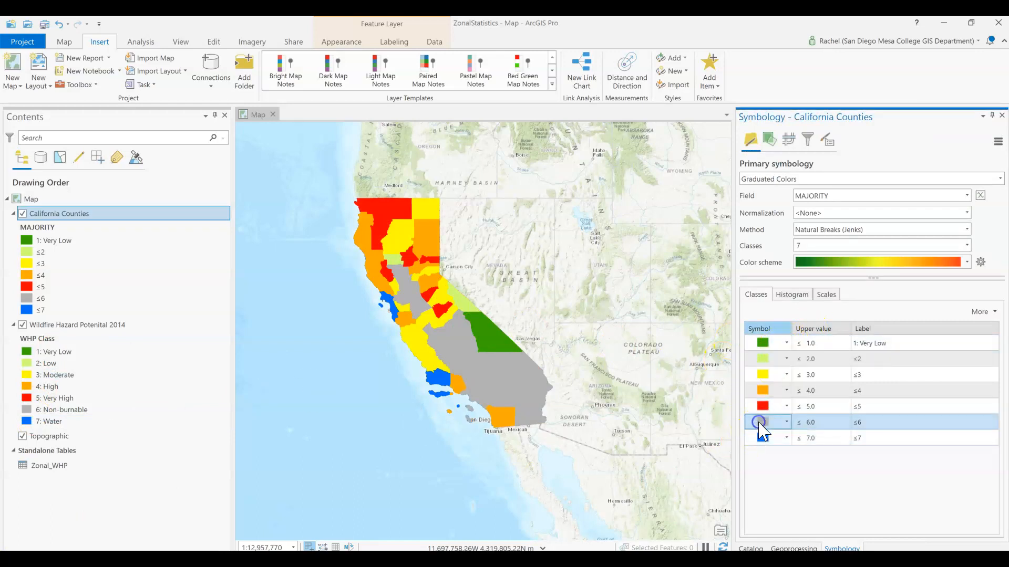
pyautogui.click(1000, 240)
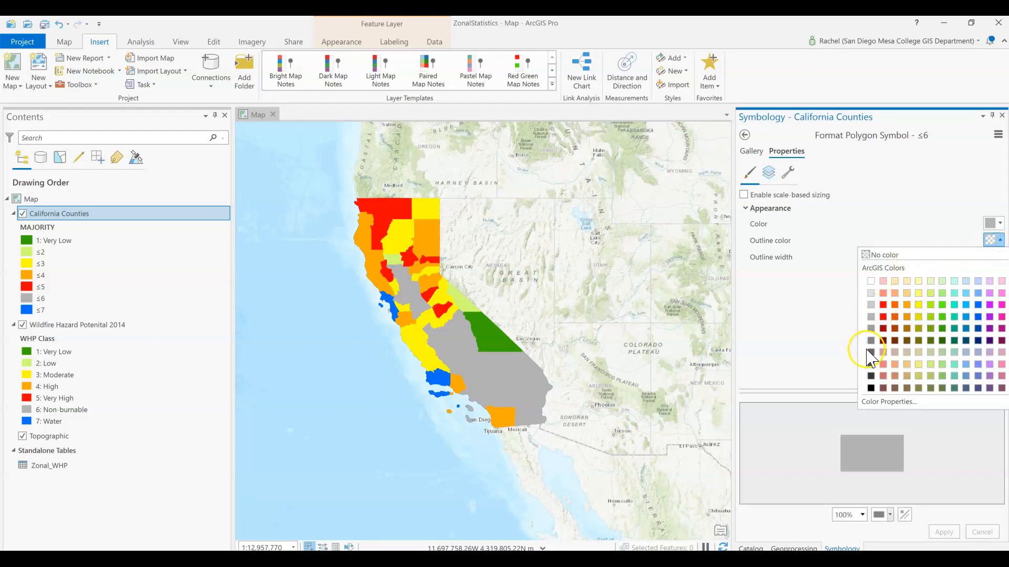
pyautogui.click(870, 349)
pyautogui.click(944, 533)
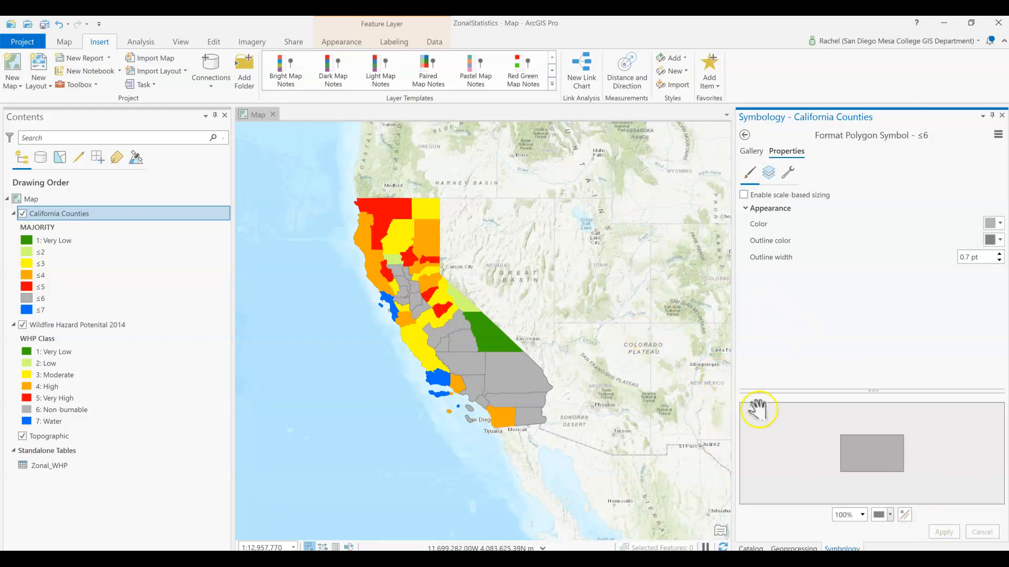
pyautogui.click(745, 136)
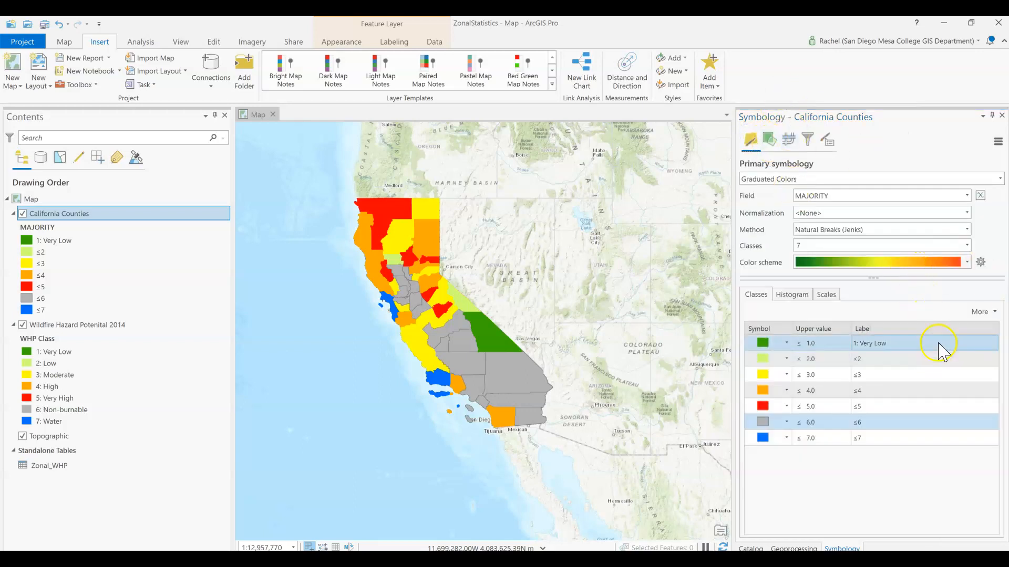
# - Label the remaining California Counties classes 2: Low, 3: Moderate, 4: High, 5: Very High, 6: Non-burnable and 7: Water
pyautogui.click(900, 360)
pyautogui.click(874, 361)
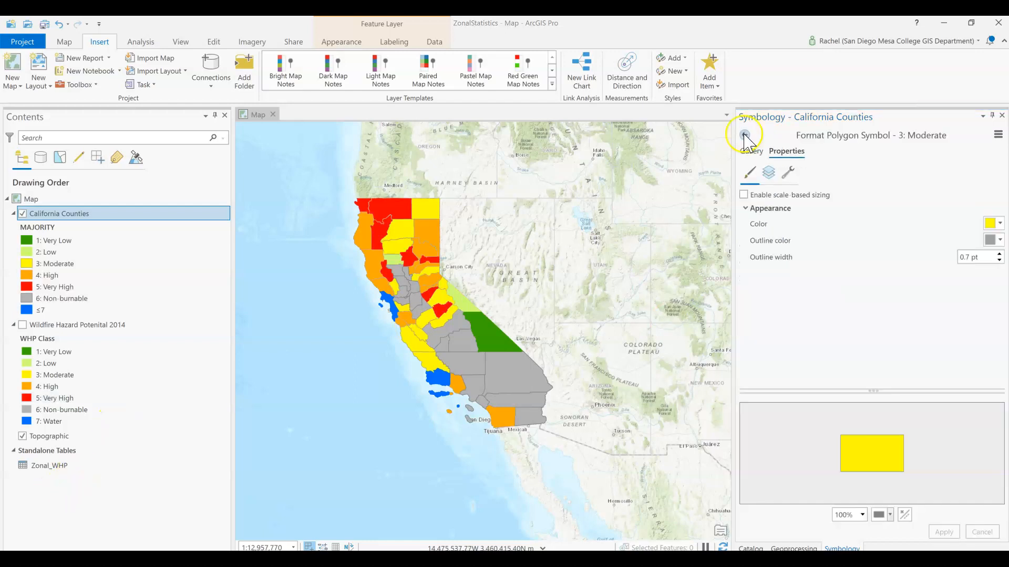
pyautogui.click(744, 136)
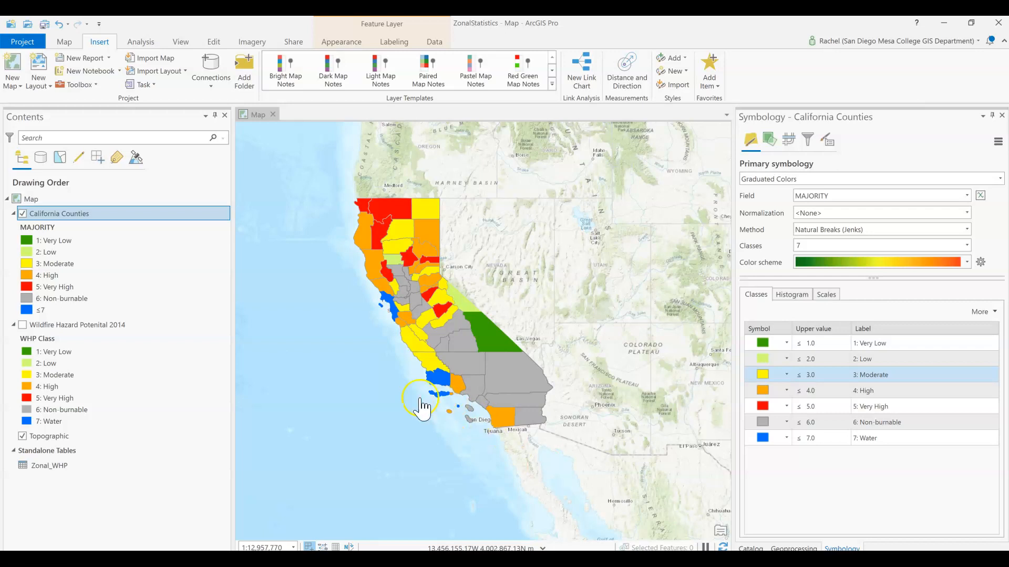
# - Examine the majority hazard classes of the coastal and northern California counties on the map
pyautogui.scroll(4, 420, 399)
pyautogui.scroll(-1, 494, 331)
pyautogui.scroll(-3, 494, 331)
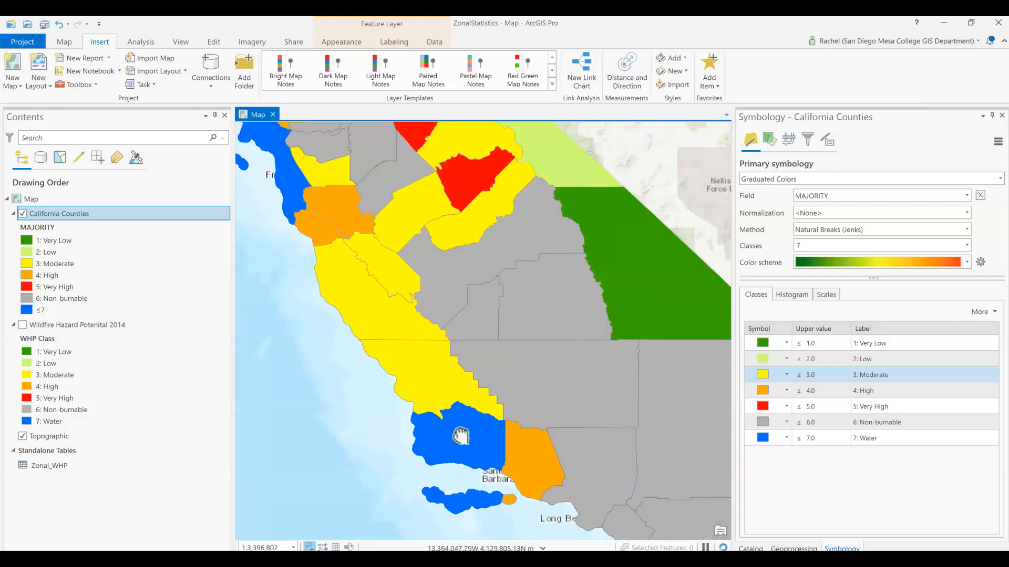
pyautogui.click(363, 172)
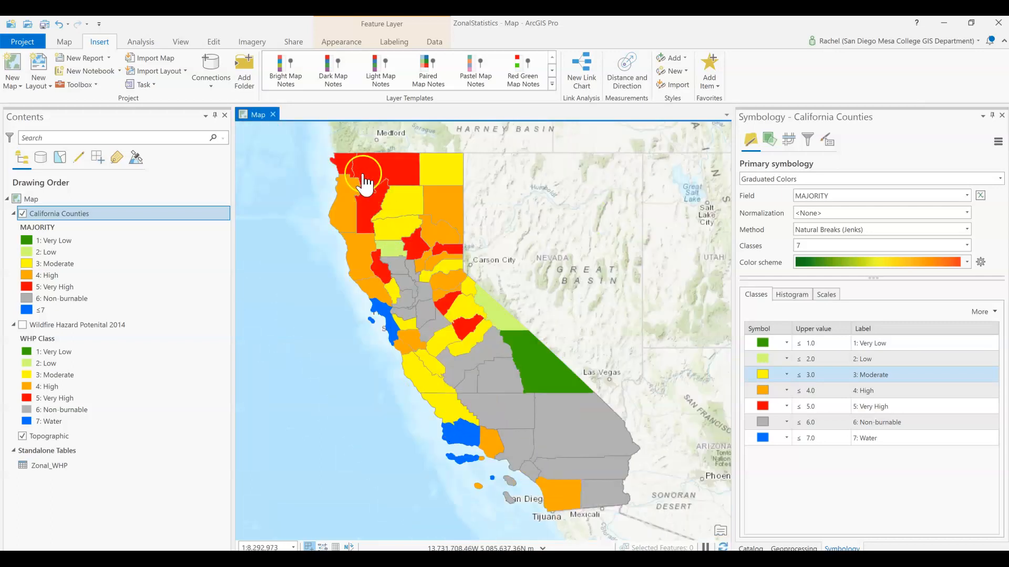
pyautogui.click(365, 262)
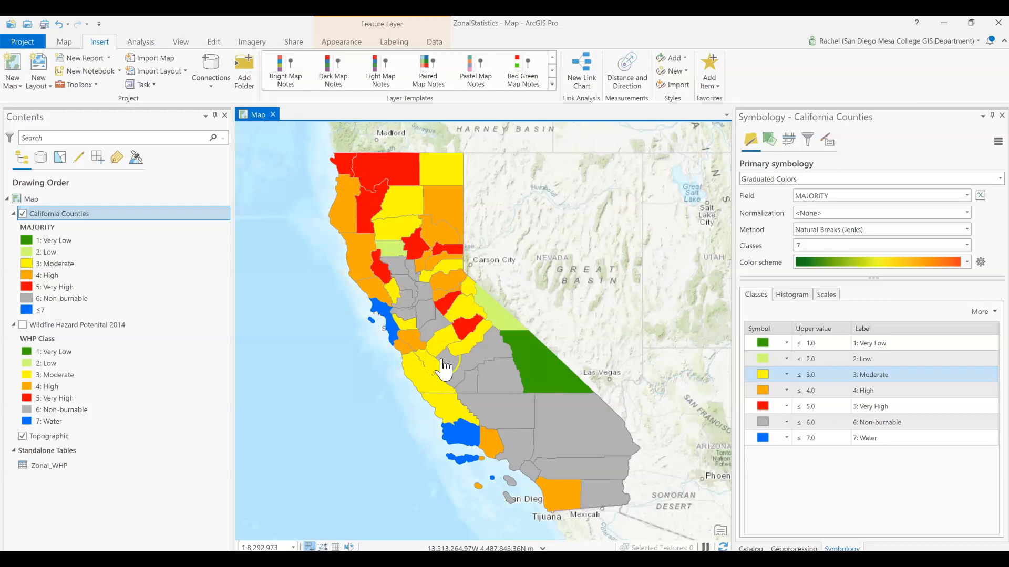